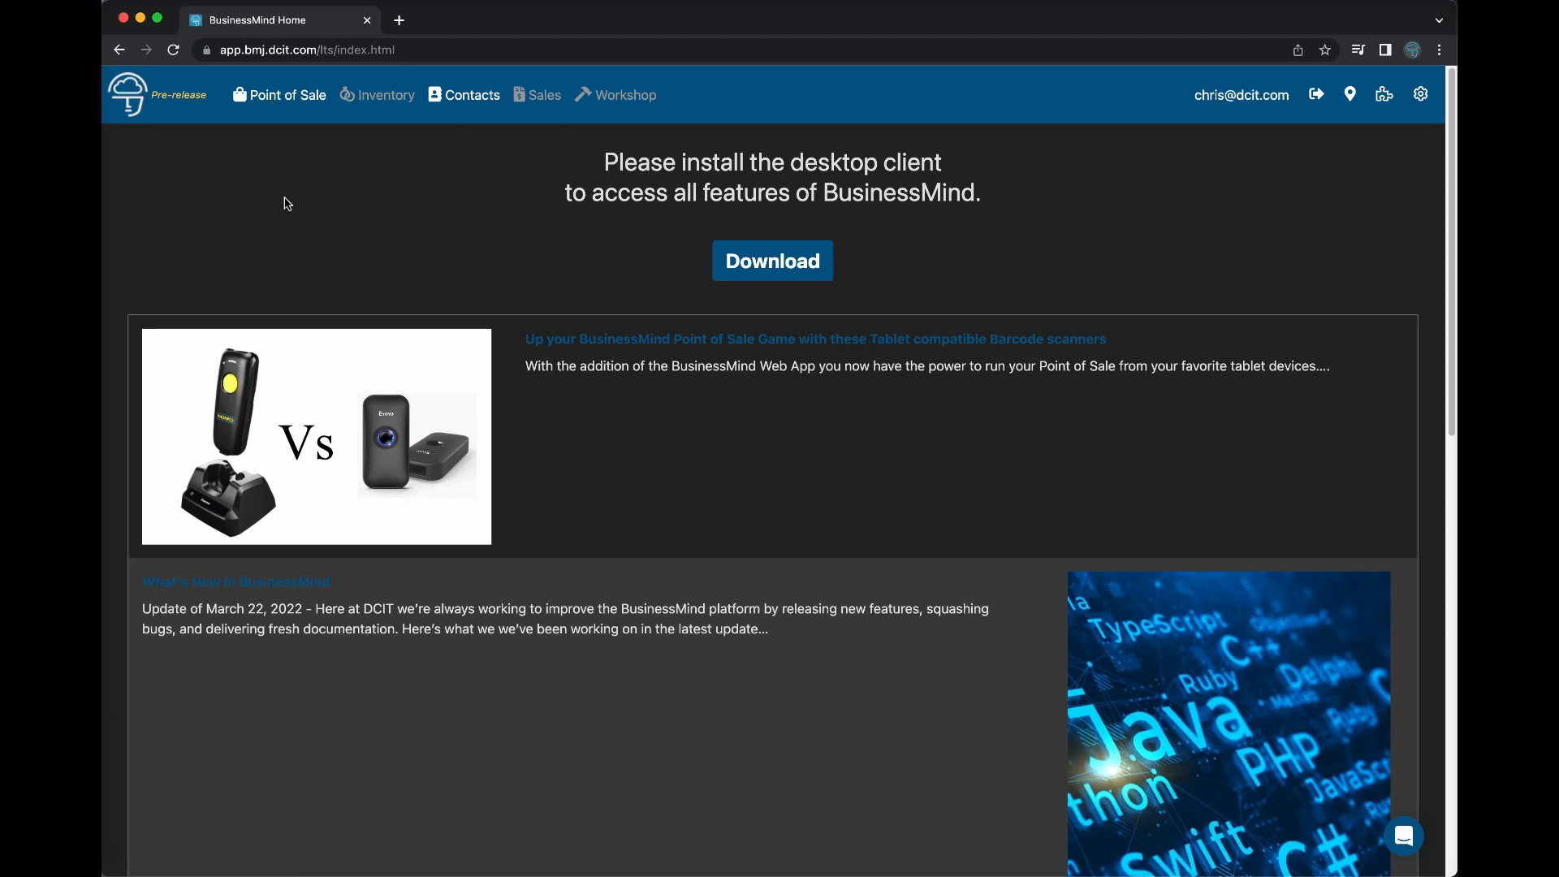
- Open the point of sale, search customers by last name, and assign the matching customer to the transaction
{"action": "left_click", "coordinate": [284, 101]}
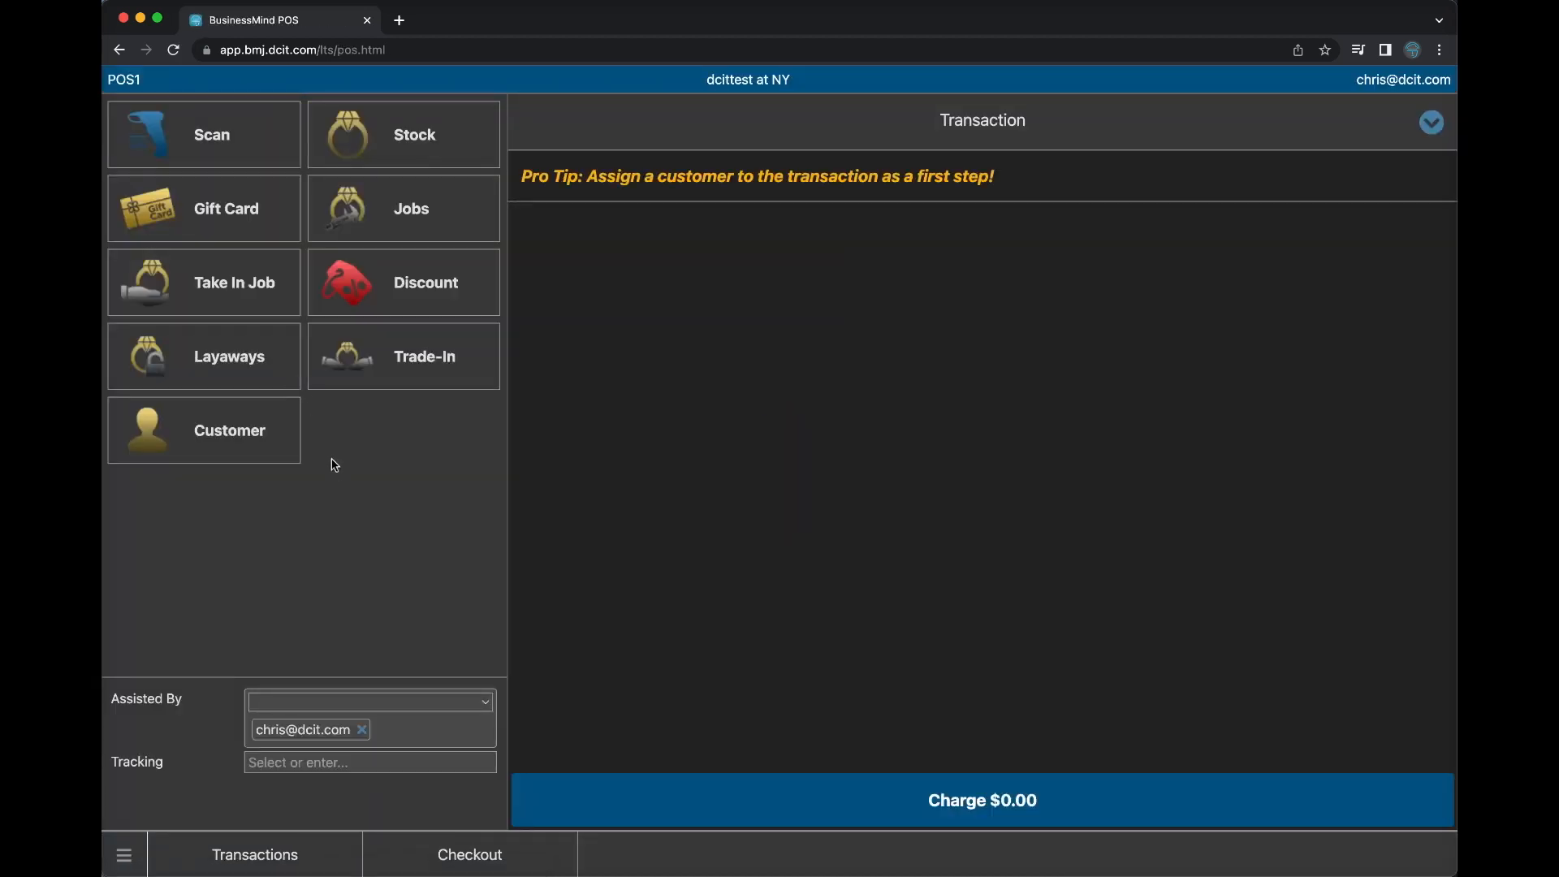
{"action": "left_click", "coordinate": [216, 436]}
{"action": "left_click", "coordinate": [583, 179]}
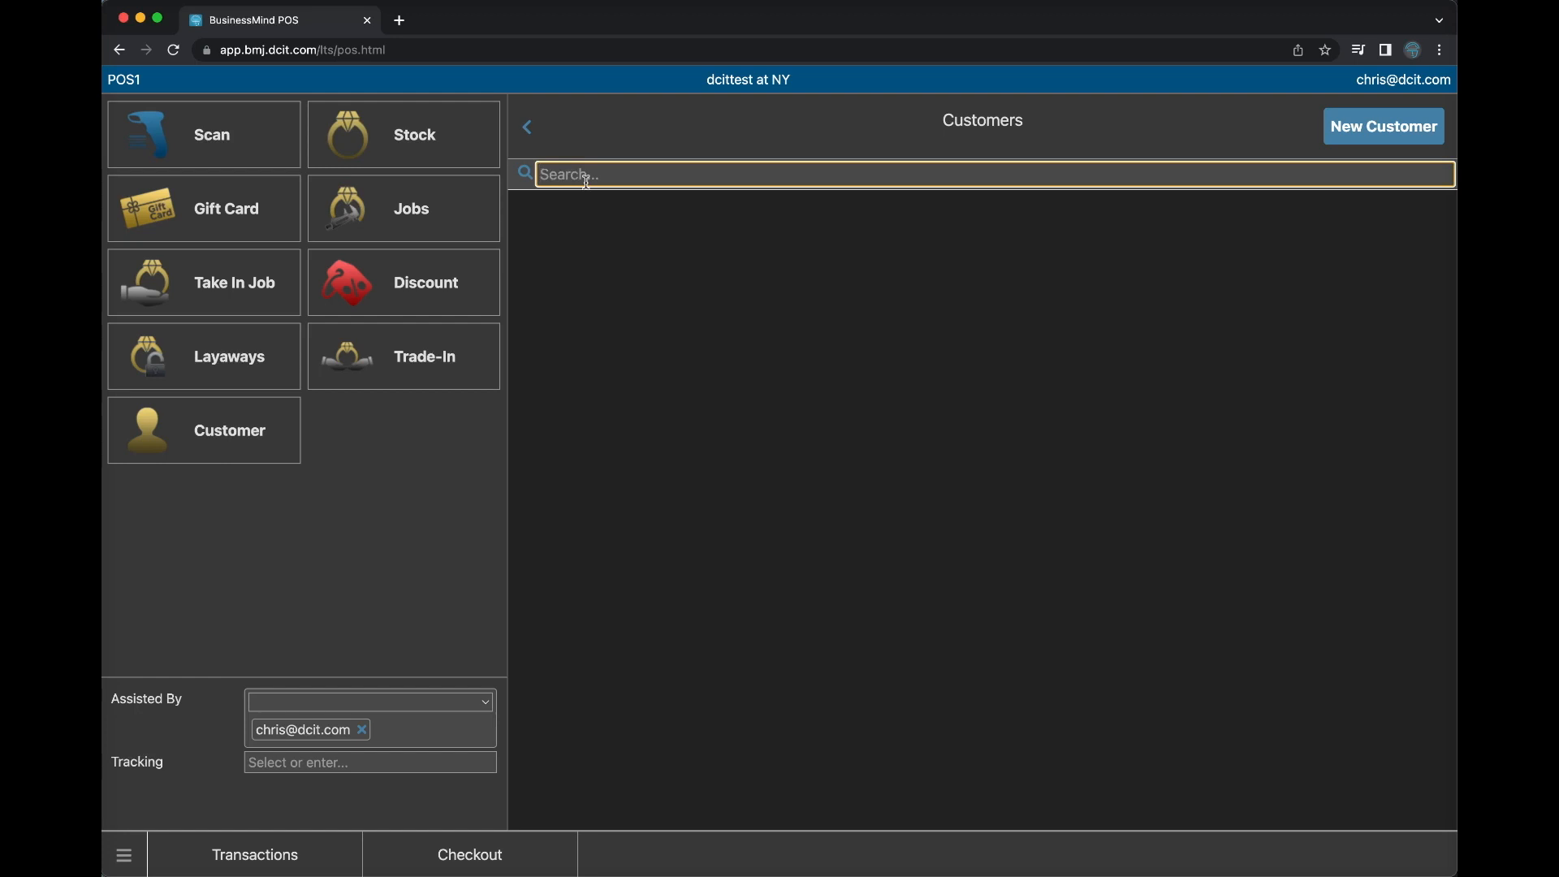
{"action": "type", "text": "rodgers"}
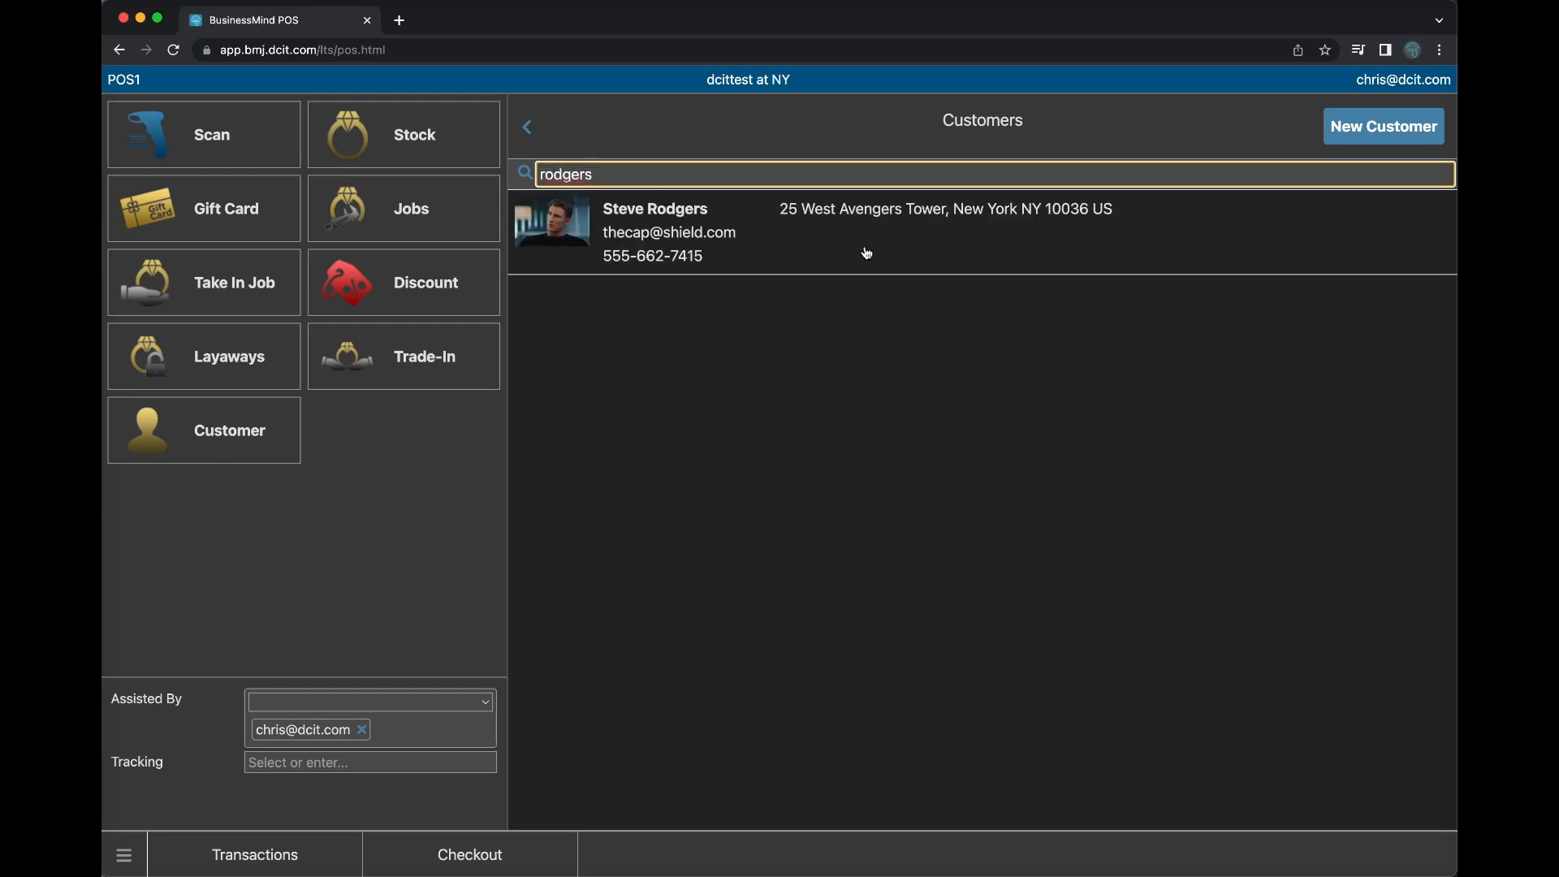
{"action": "left_click", "coordinate": [866, 254]}
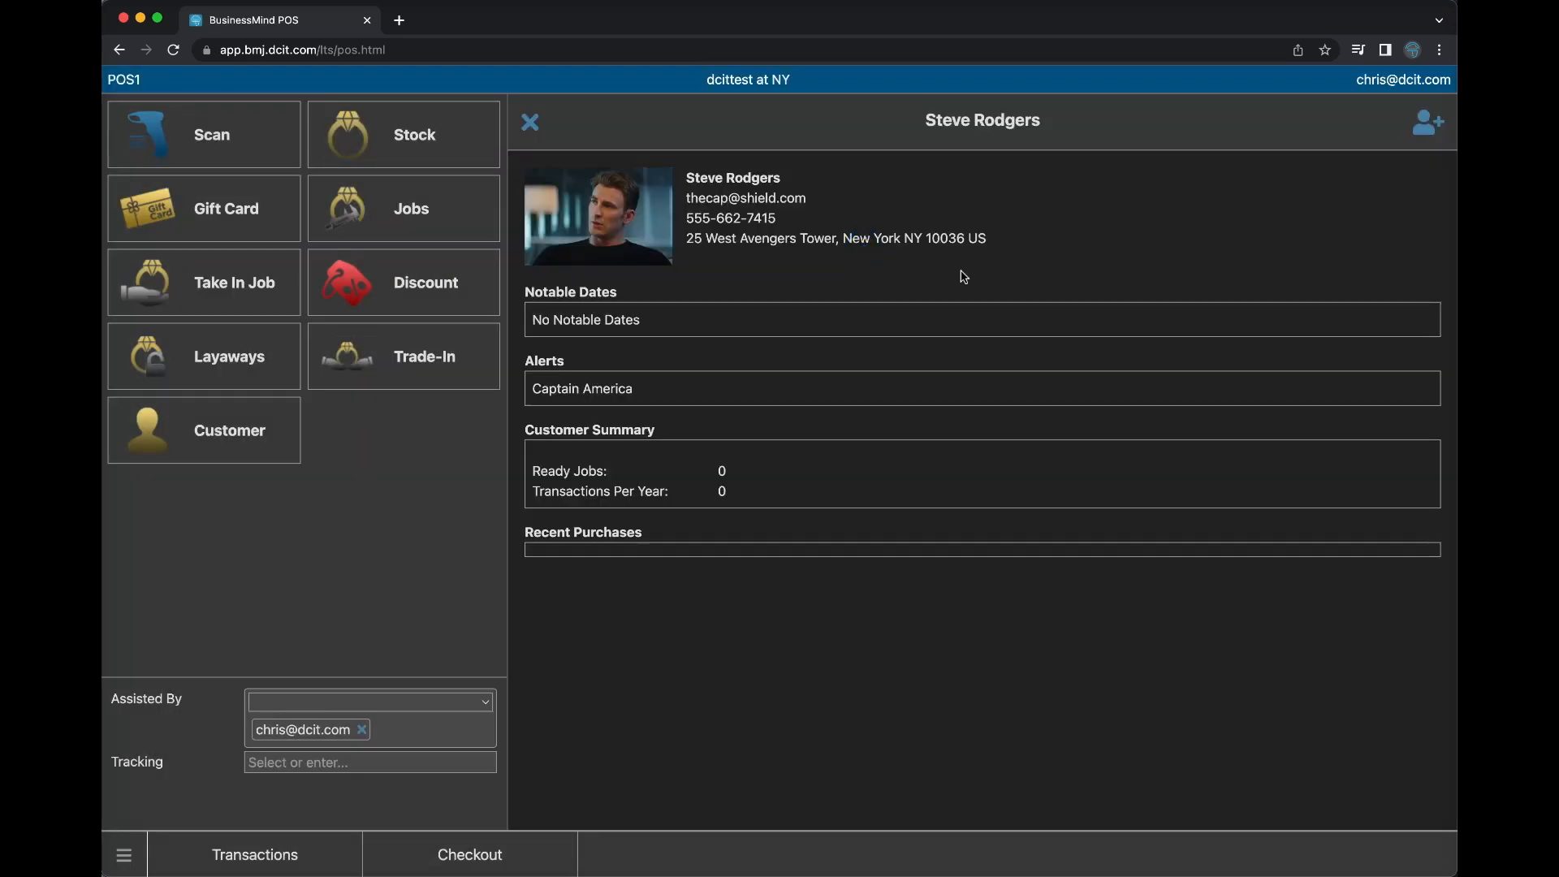
{"action": "left_click", "coordinate": [1432, 130]}
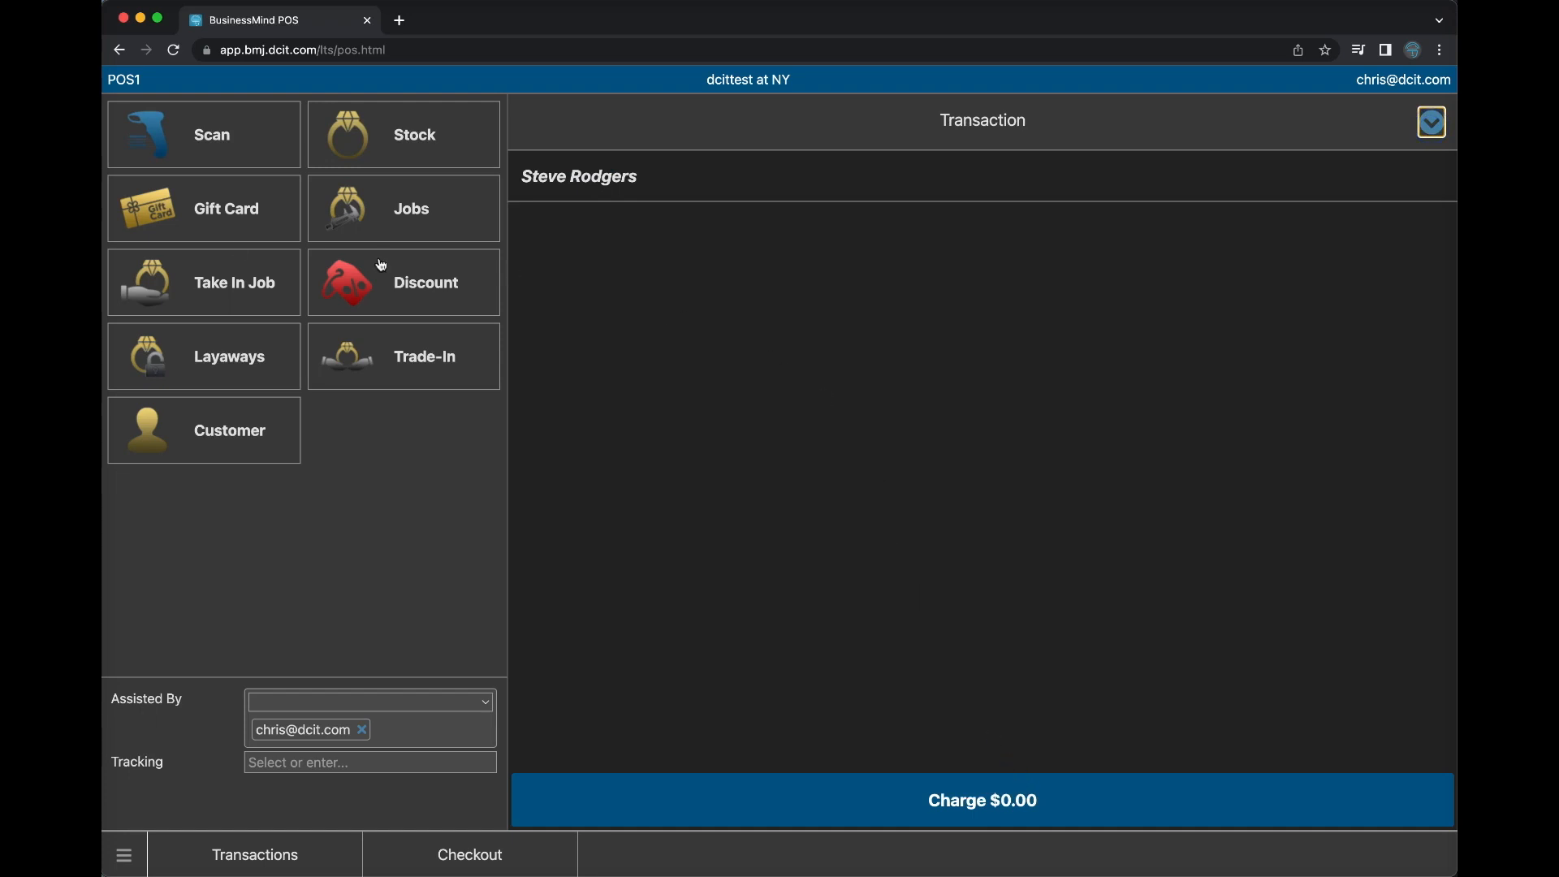
- Take in a new job with the summary "Fix Crack in Shield" and the description "Fix the shield and repaint / polish"
{"action": "left_click", "coordinate": [226, 280]}
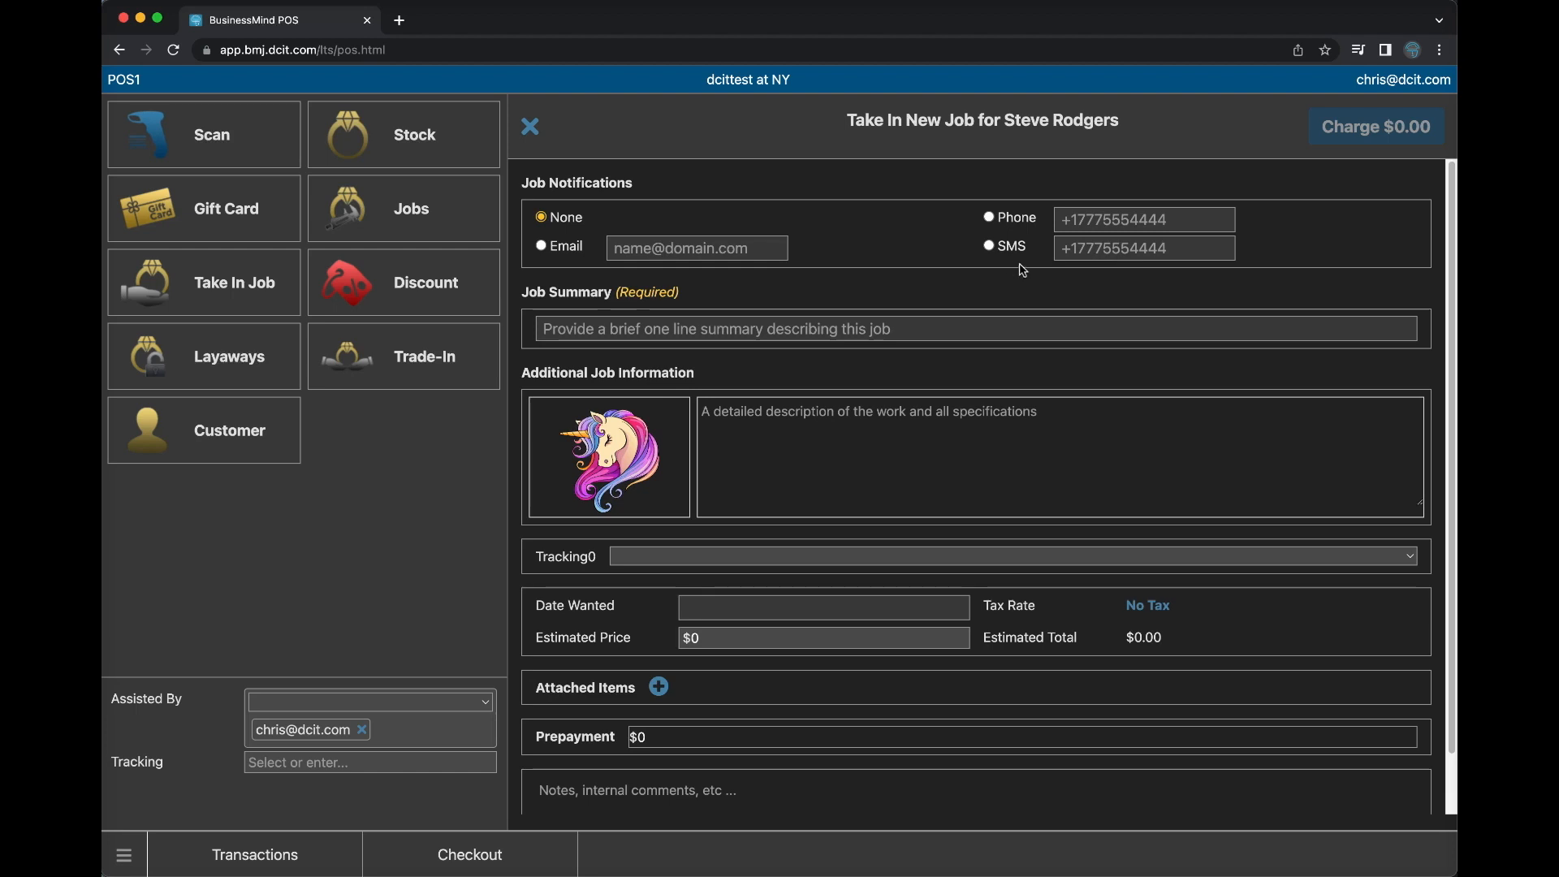
{"action": "left_click", "coordinate": [591, 330]}
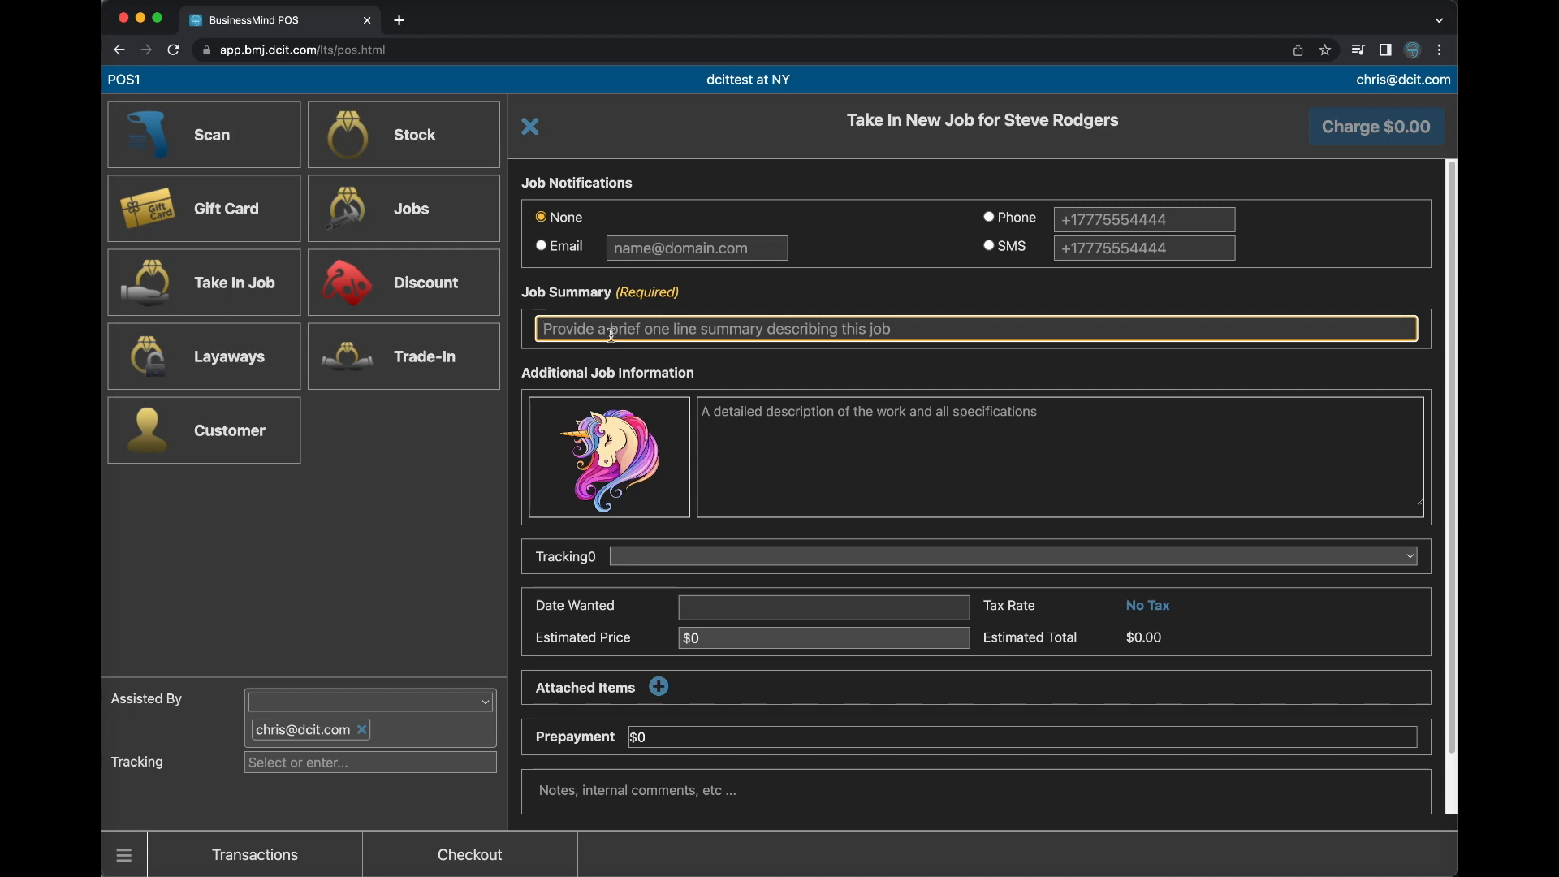
{"action": "type", "text": "Fix Crack in SHield"}
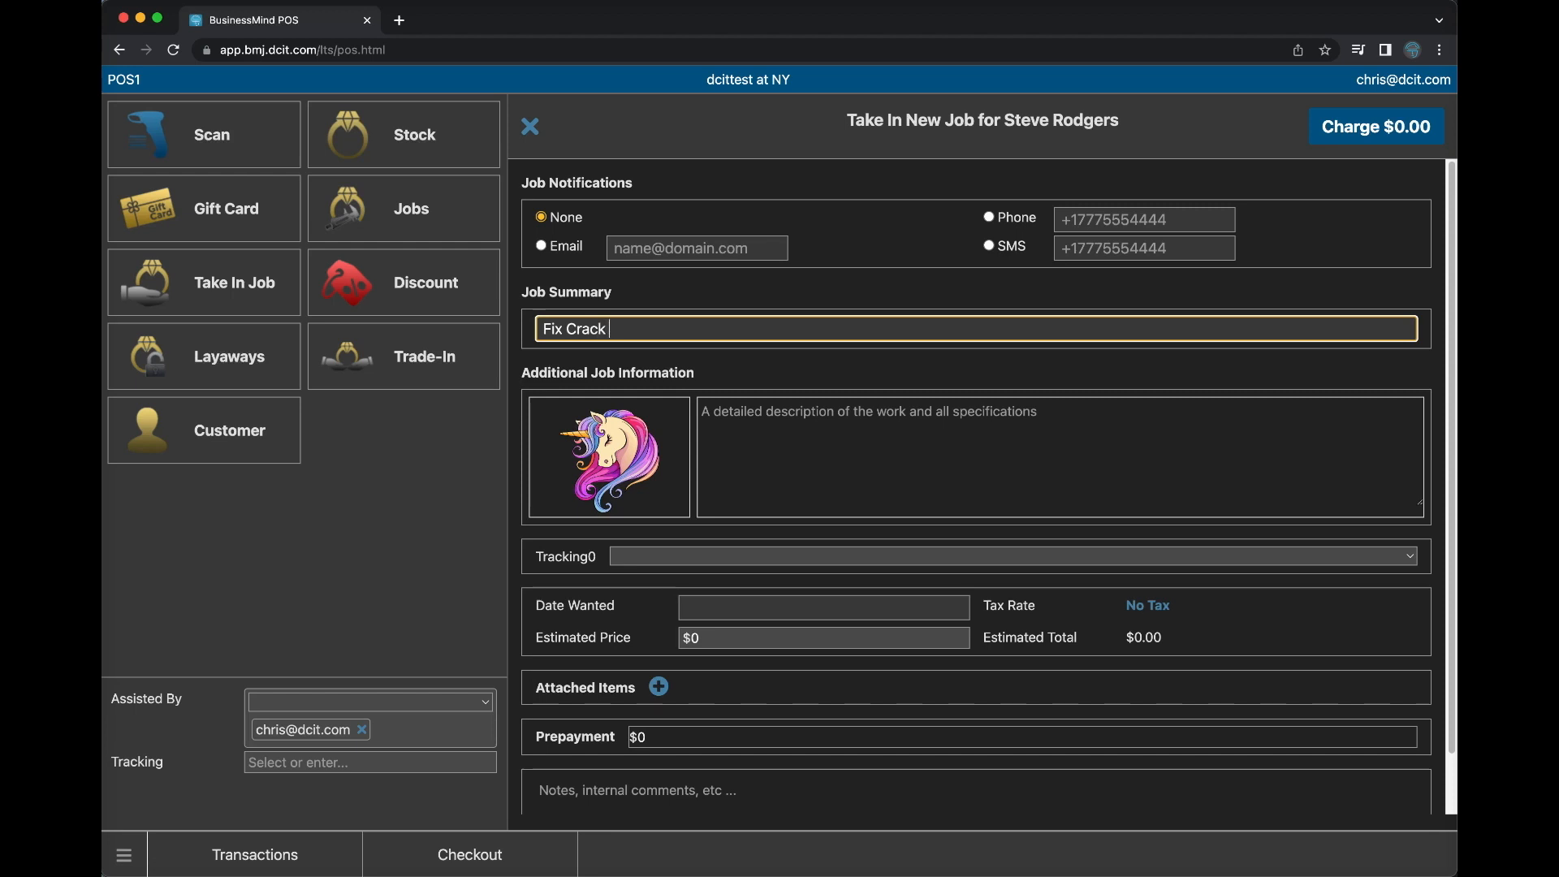
{"action": "left_click", "coordinate": [833, 441]}
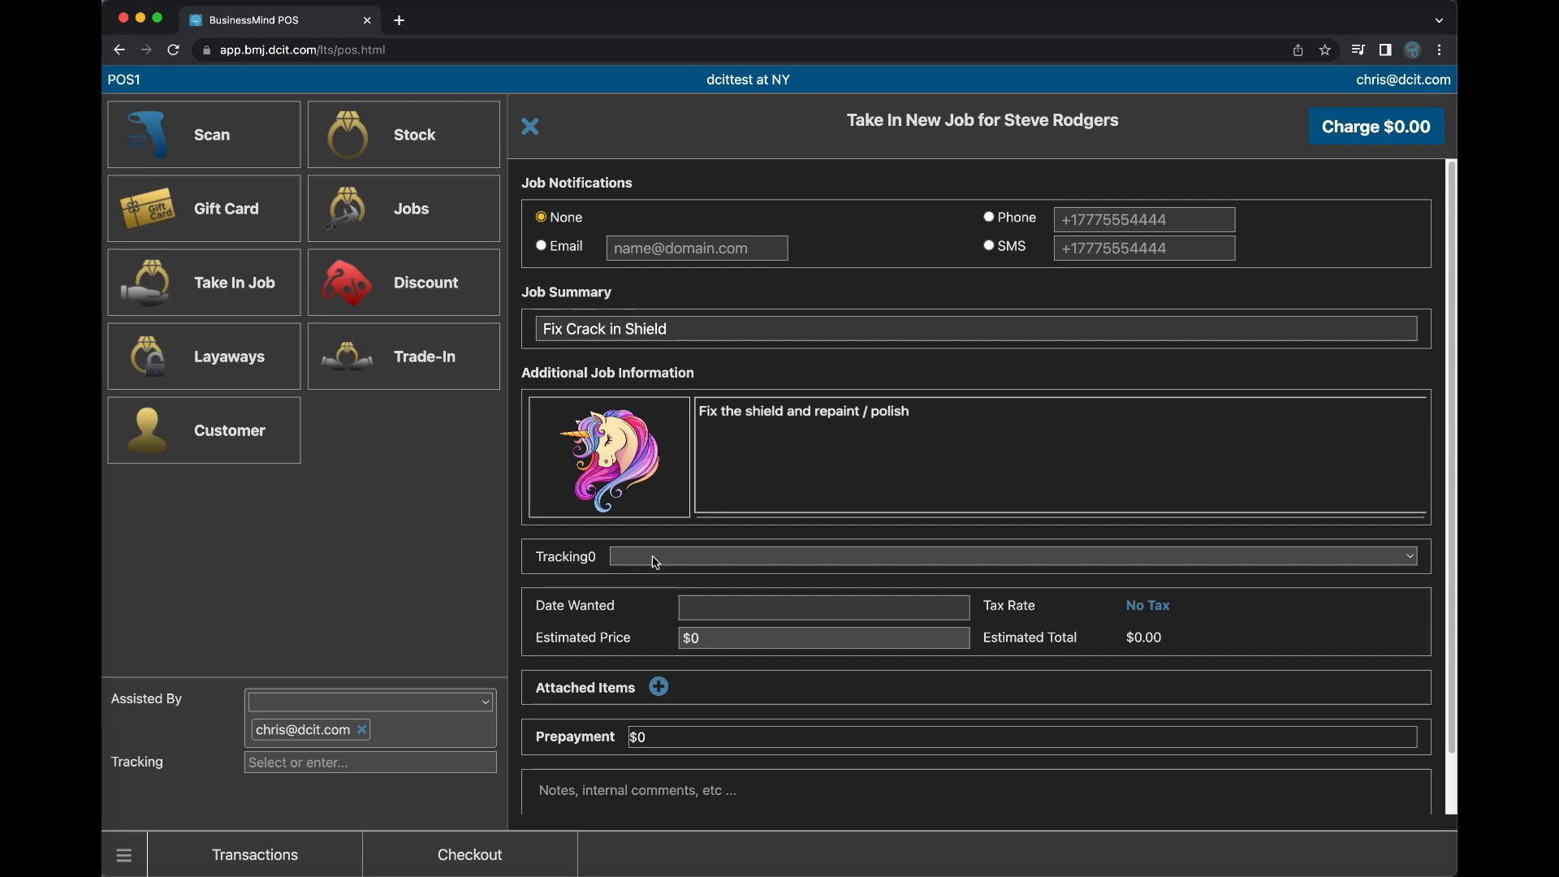
- Set the job's tracking to Repair, its date wanted to 2023-03-31 and its estimated price to $500
{"action": "left_click", "coordinate": [656, 561]}
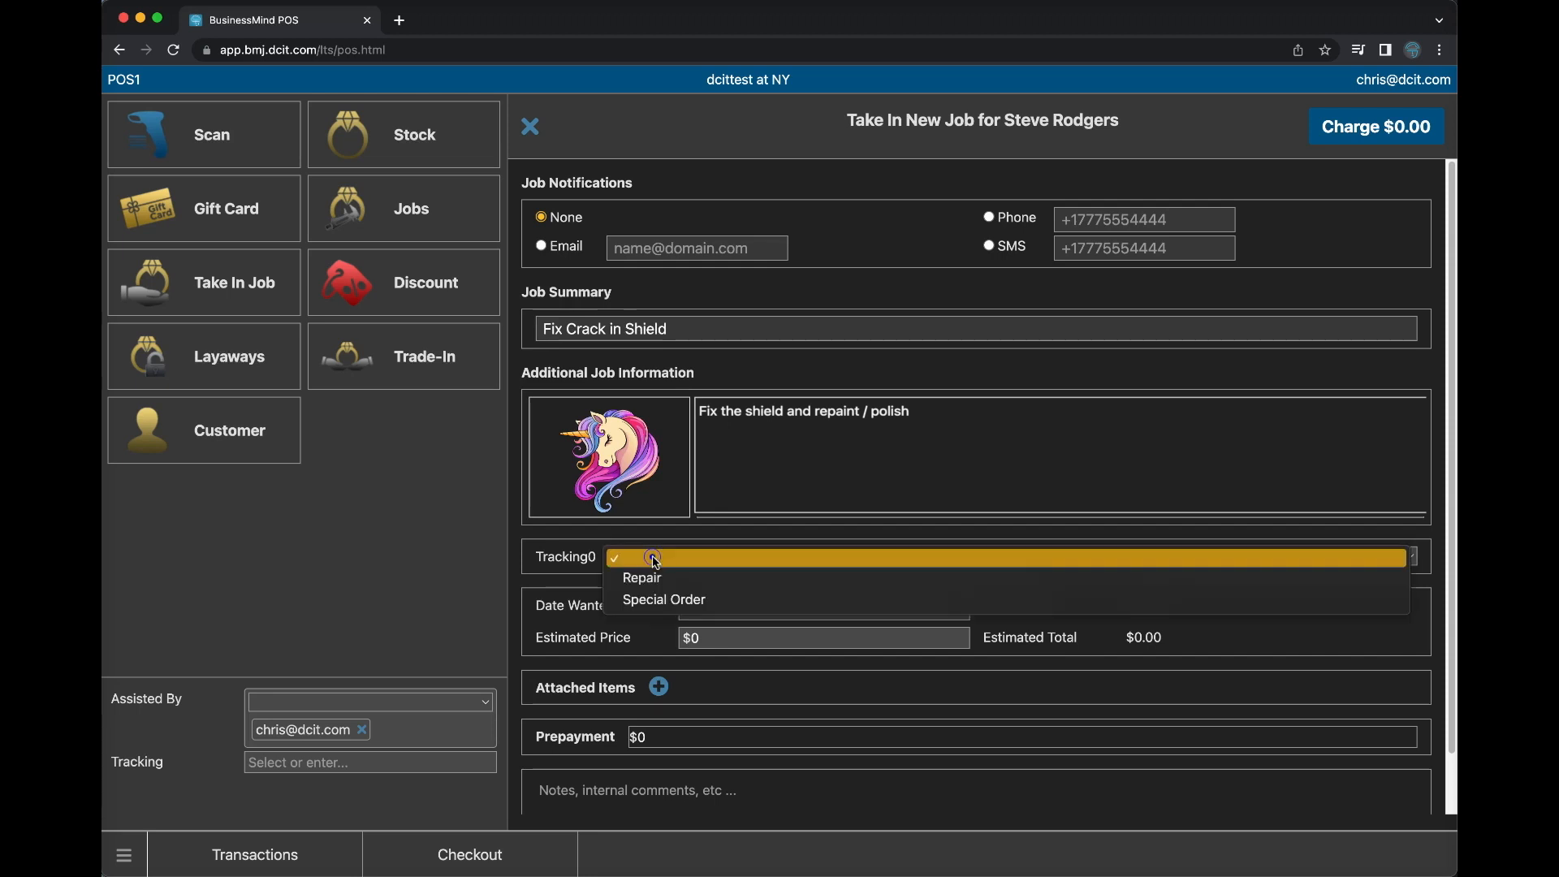
{"action": "left_click", "coordinate": [702, 578]}
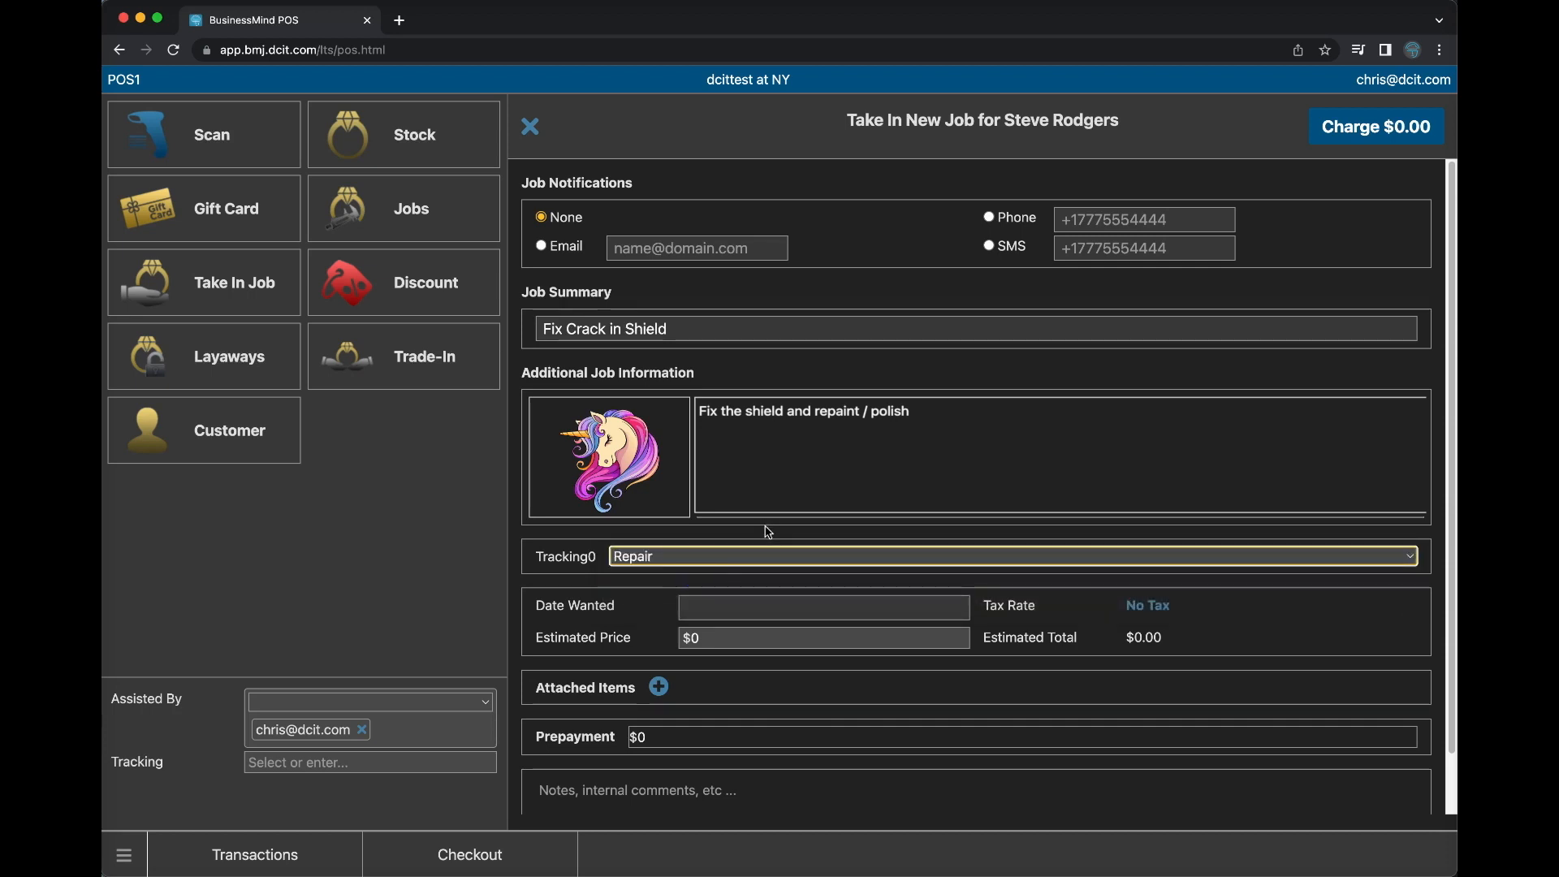
{"action": "left_click", "coordinate": [762, 615]}
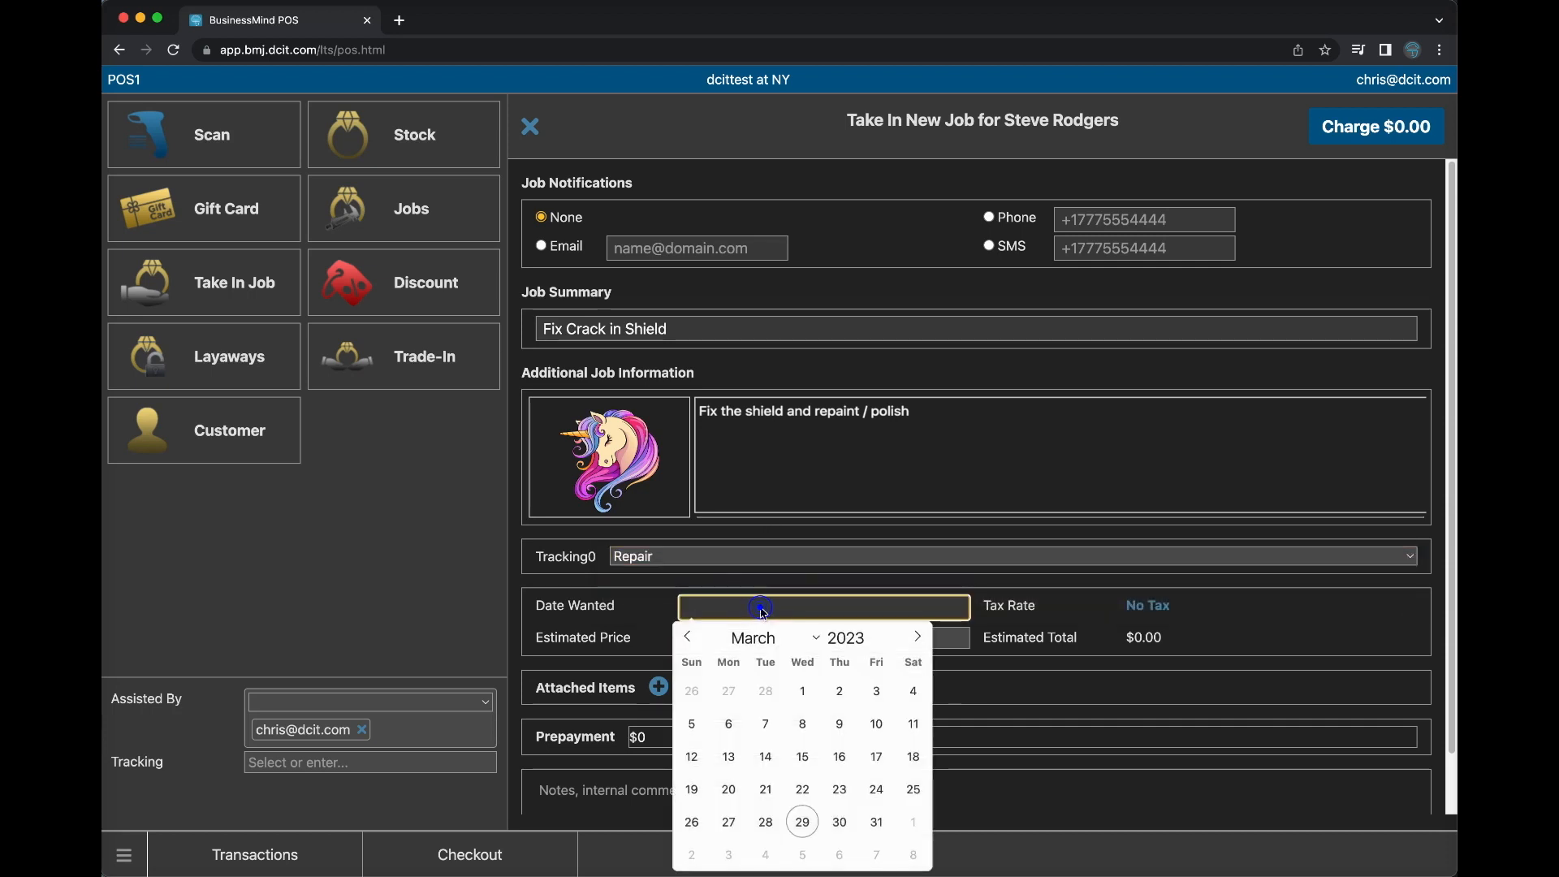
{"action": "left_click", "coordinate": [876, 821]}
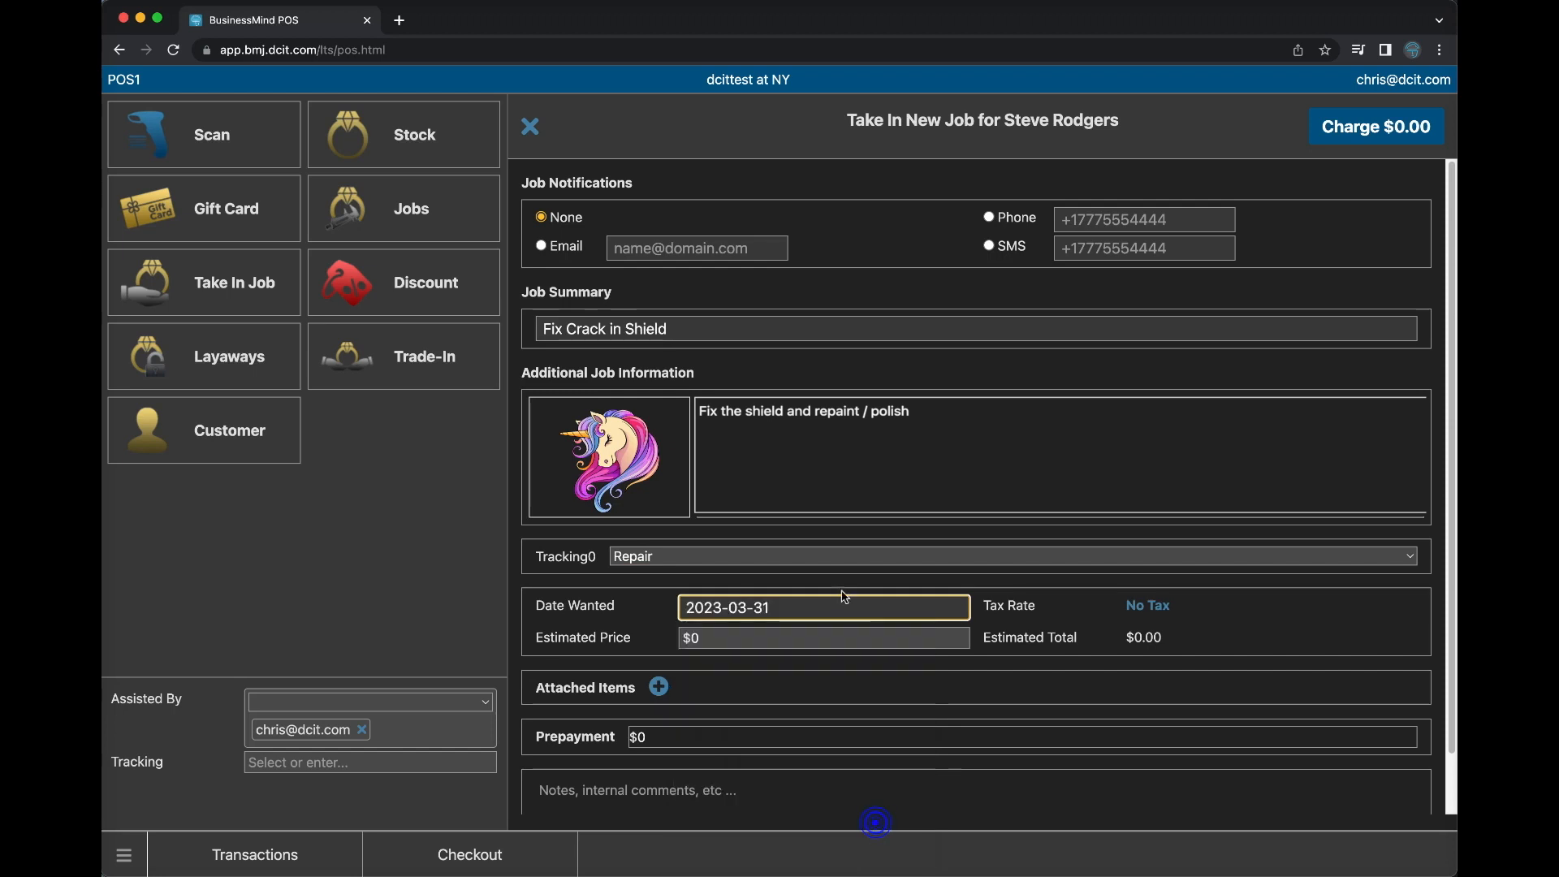
{"action": "left_click", "coordinate": [740, 641]}
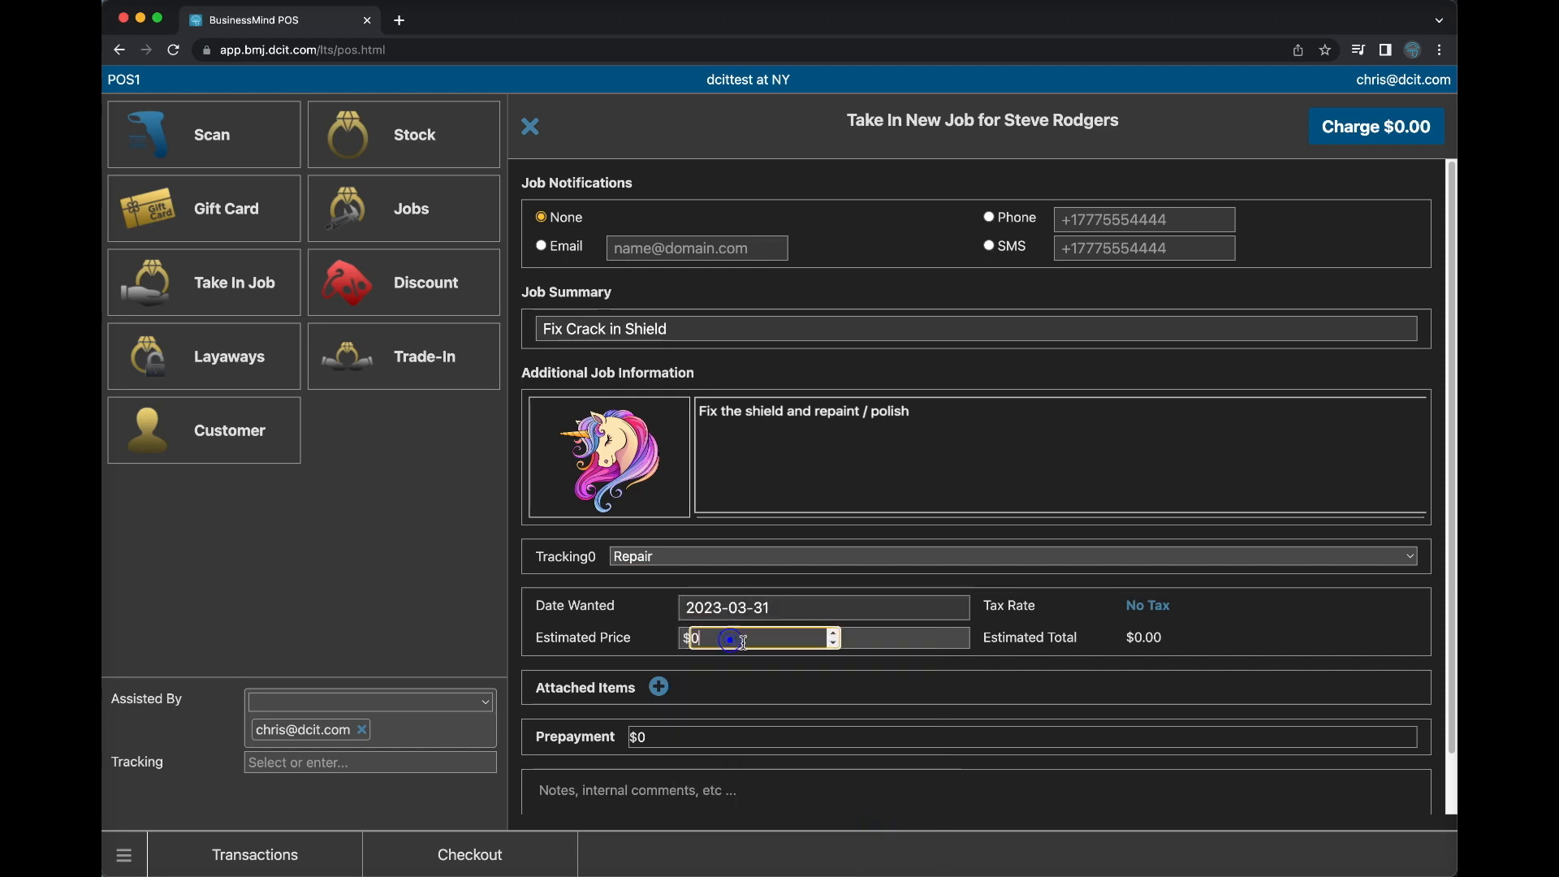
{"action": "type", "text": "500"}
{"action": "key", "text": "Tab"}
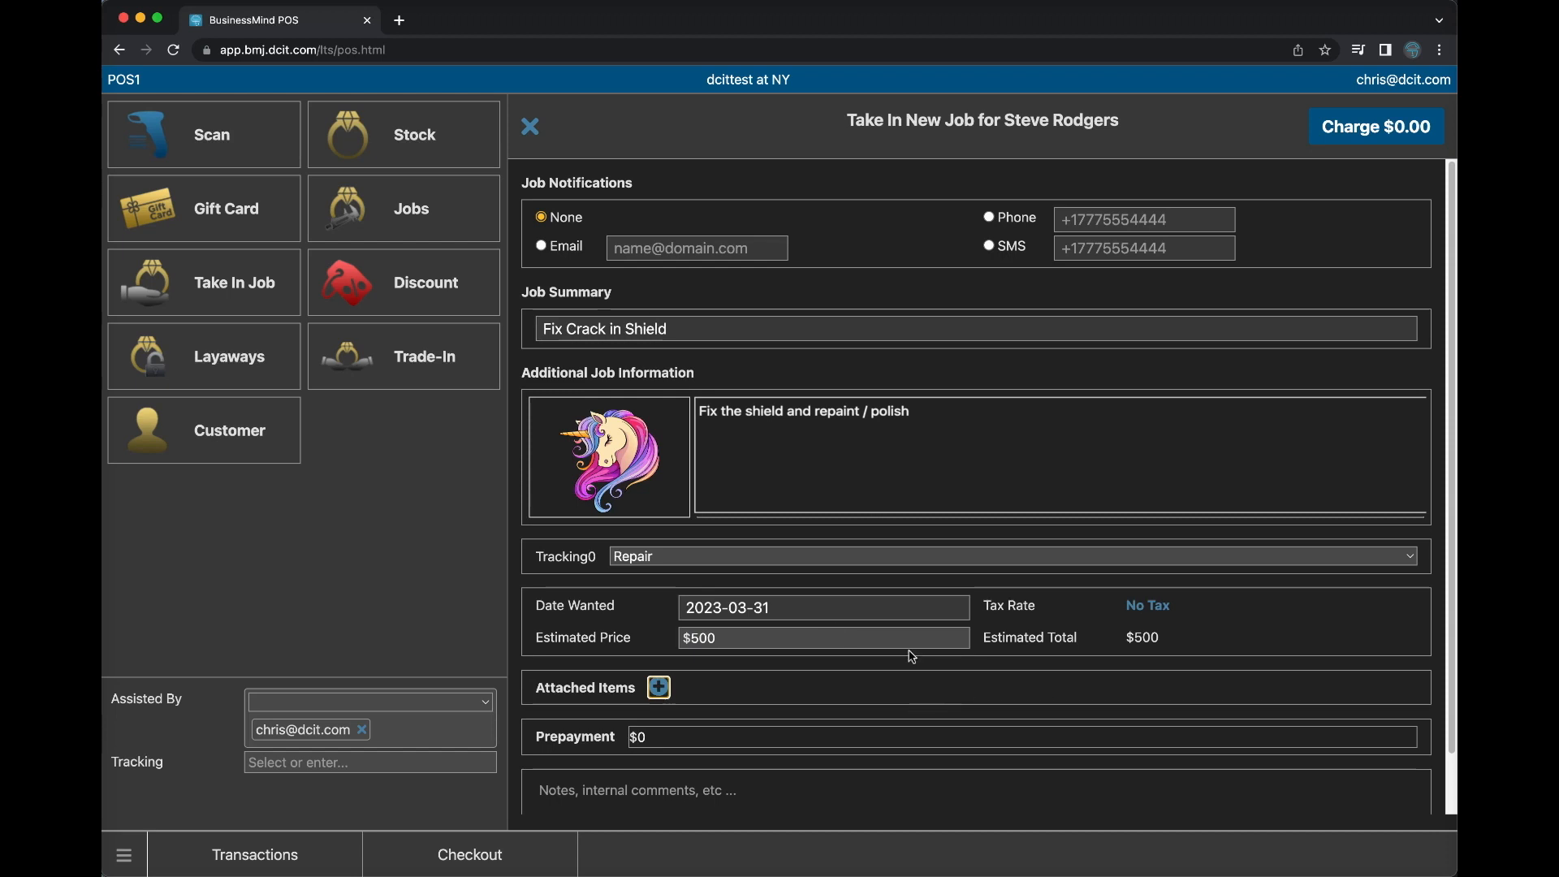
- Add the shield photo to the job and charge a $150 prepayment in cash
{"action": "left_click", "coordinate": [621, 426]}
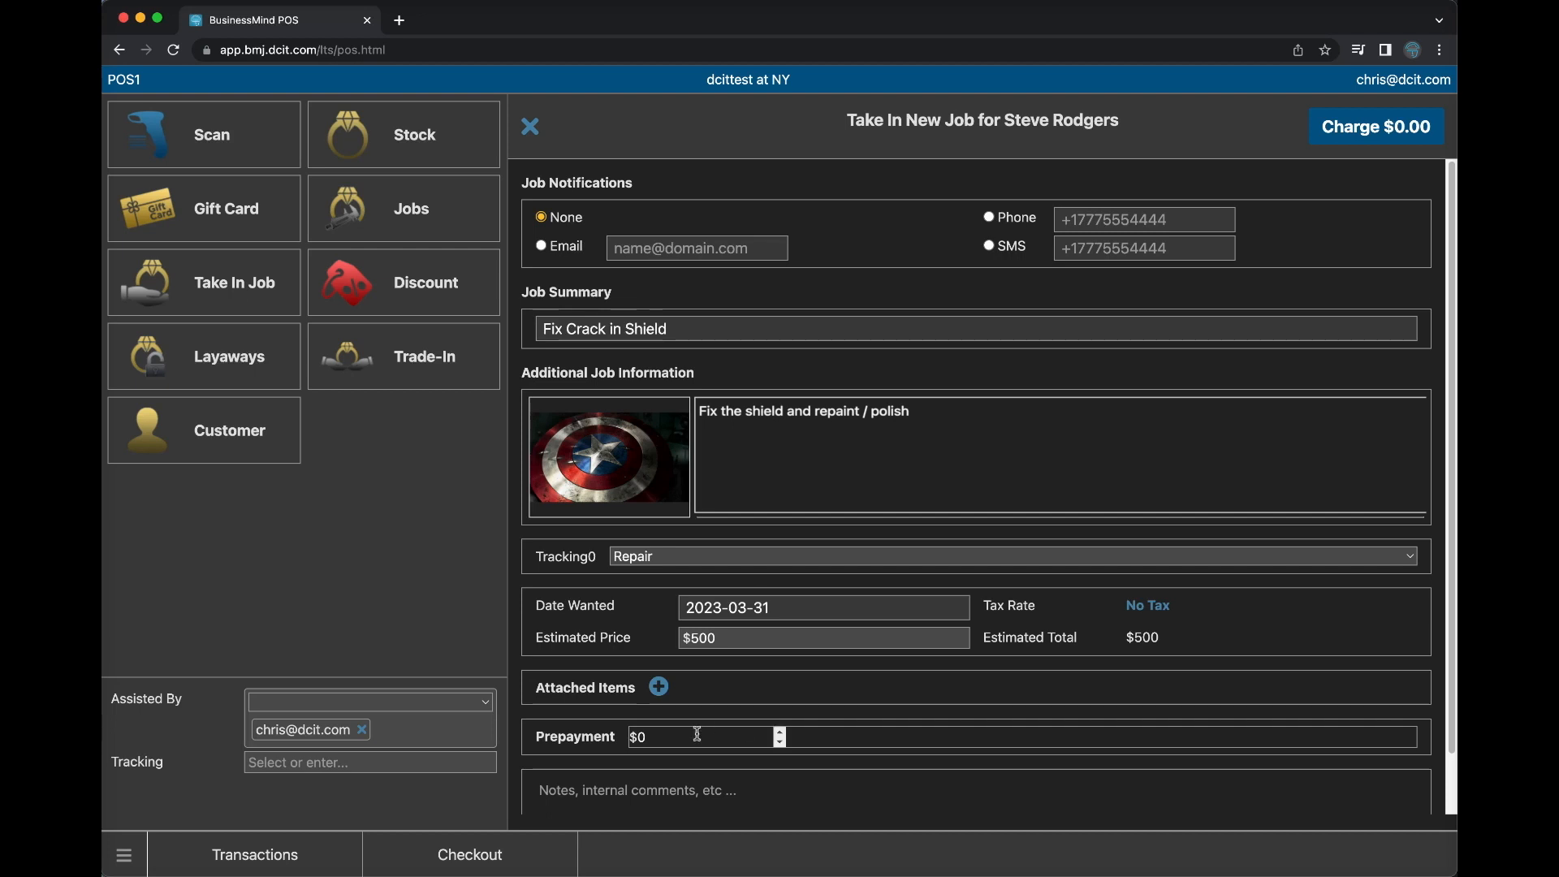
{"action": "left_click", "coordinate": [650, 736]}
{"action": "type", "text": "150"}
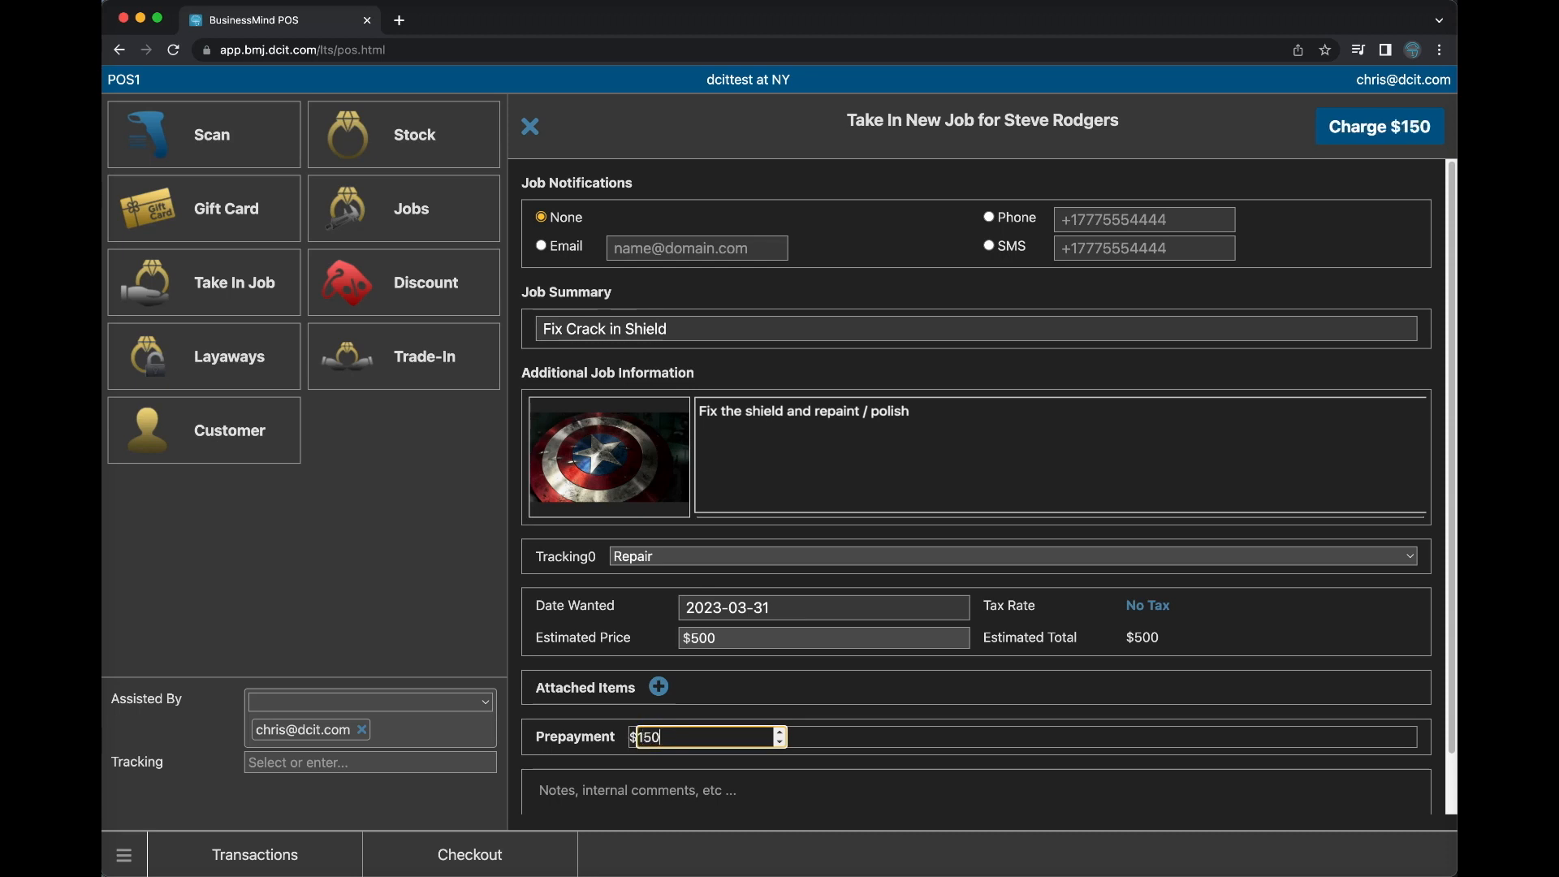
{"action": "left_click", "coordinate": [679, 776]}
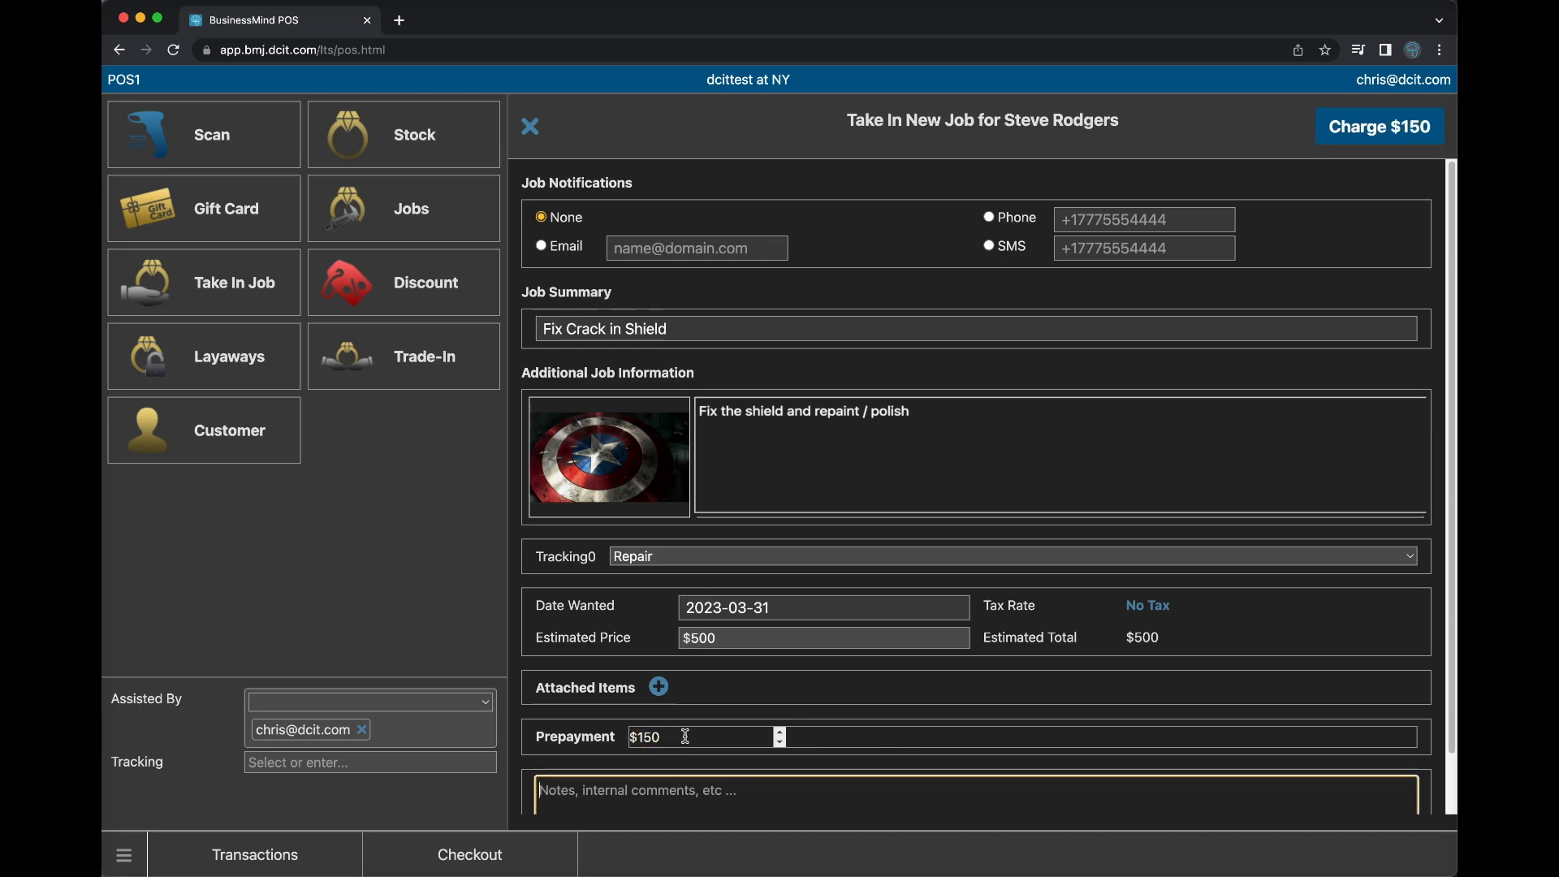
{"action": "left_click", "coordinate": [1394, 136]}
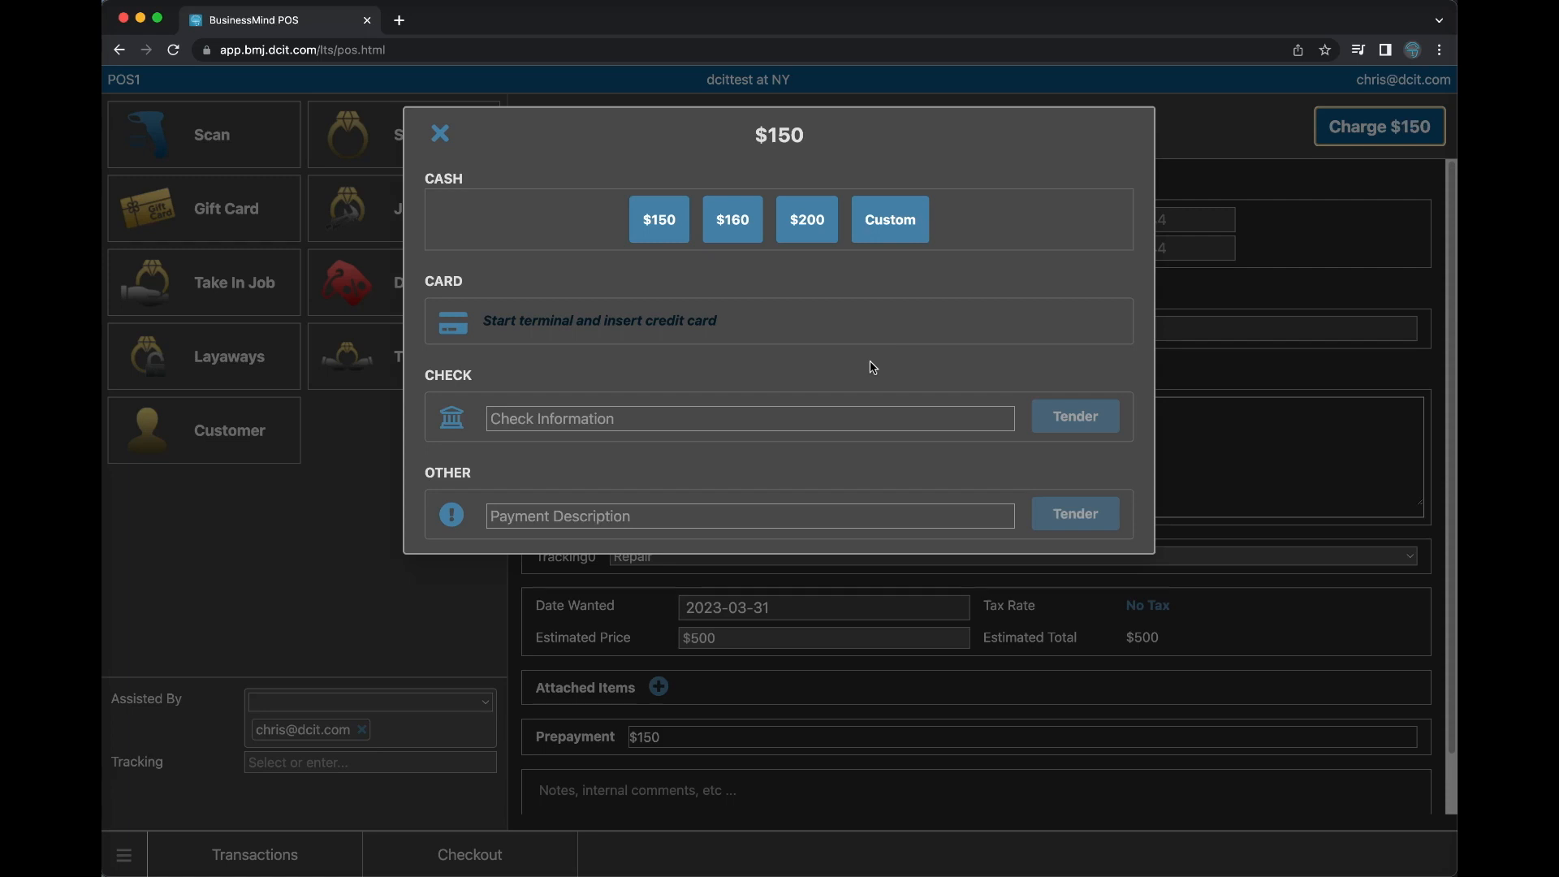
{"action": "left_click", "coordinate": [662, 229]}
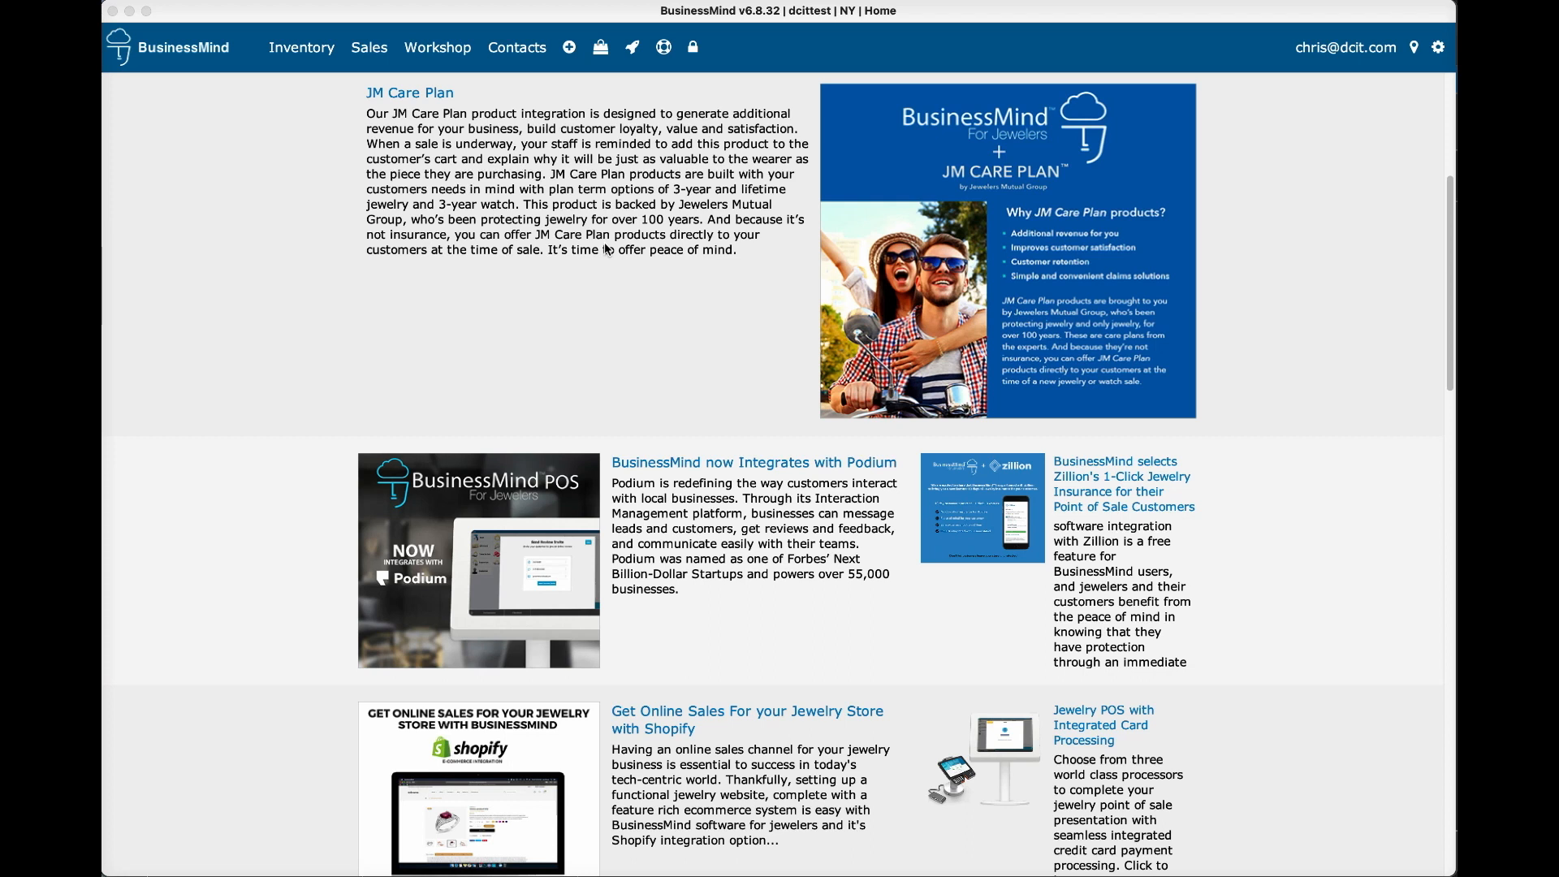
- In the BusinessMind desktop client, search the workshop jobs by the copied job number and open the shield repair job
{"action": "left_click", "coordinate": [438, 49]}
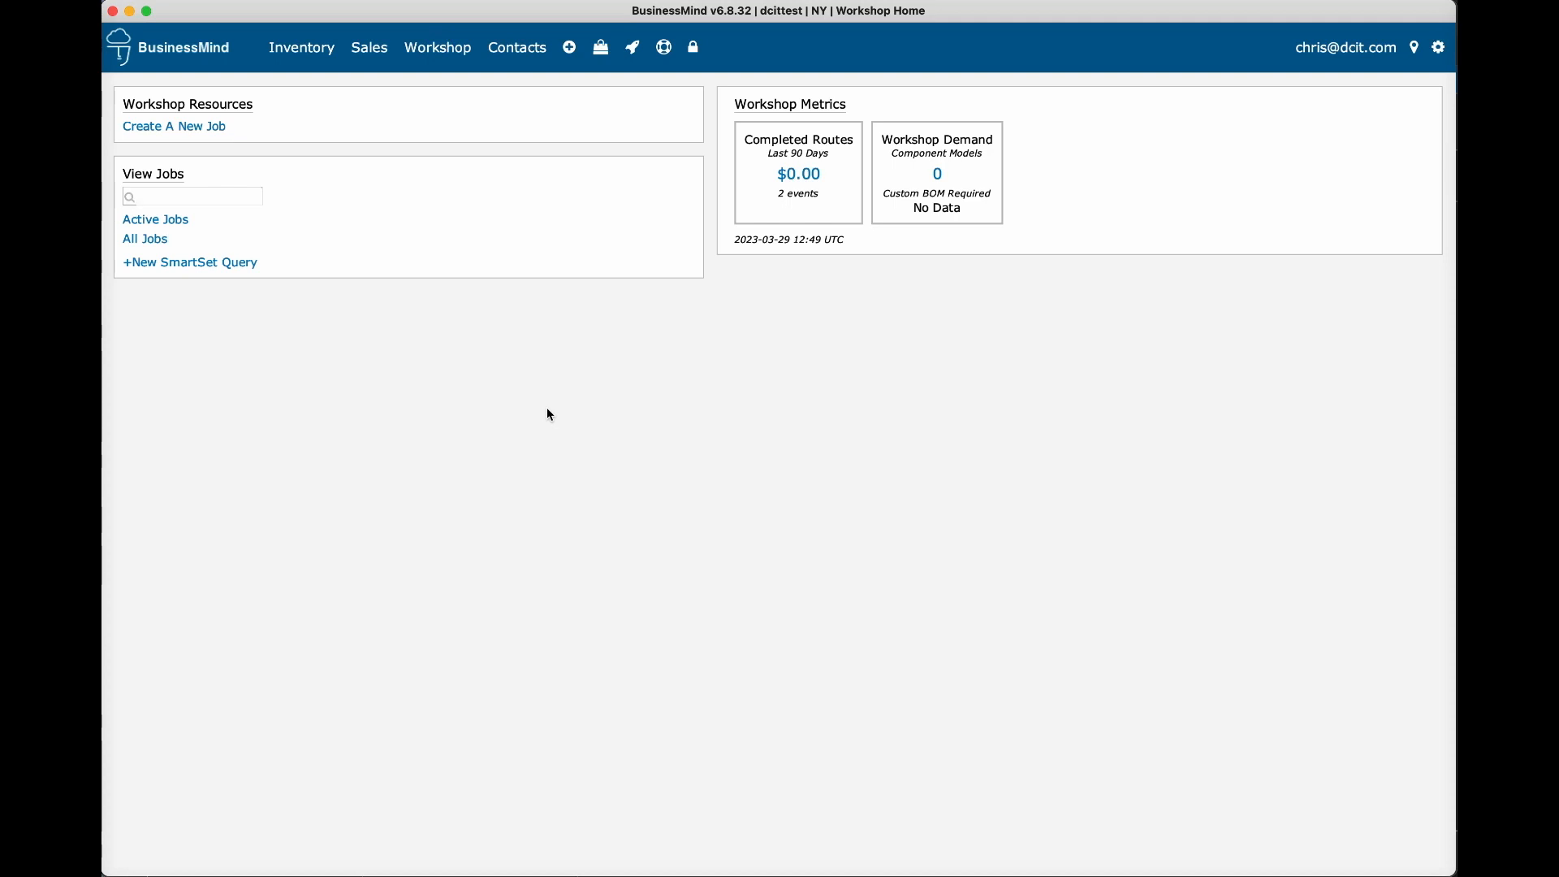
{"action": "left_click", "coordinate": [178, 195]}
{"action": "key", "text": "super+v"}
{"action": "key", "text": "Return"}
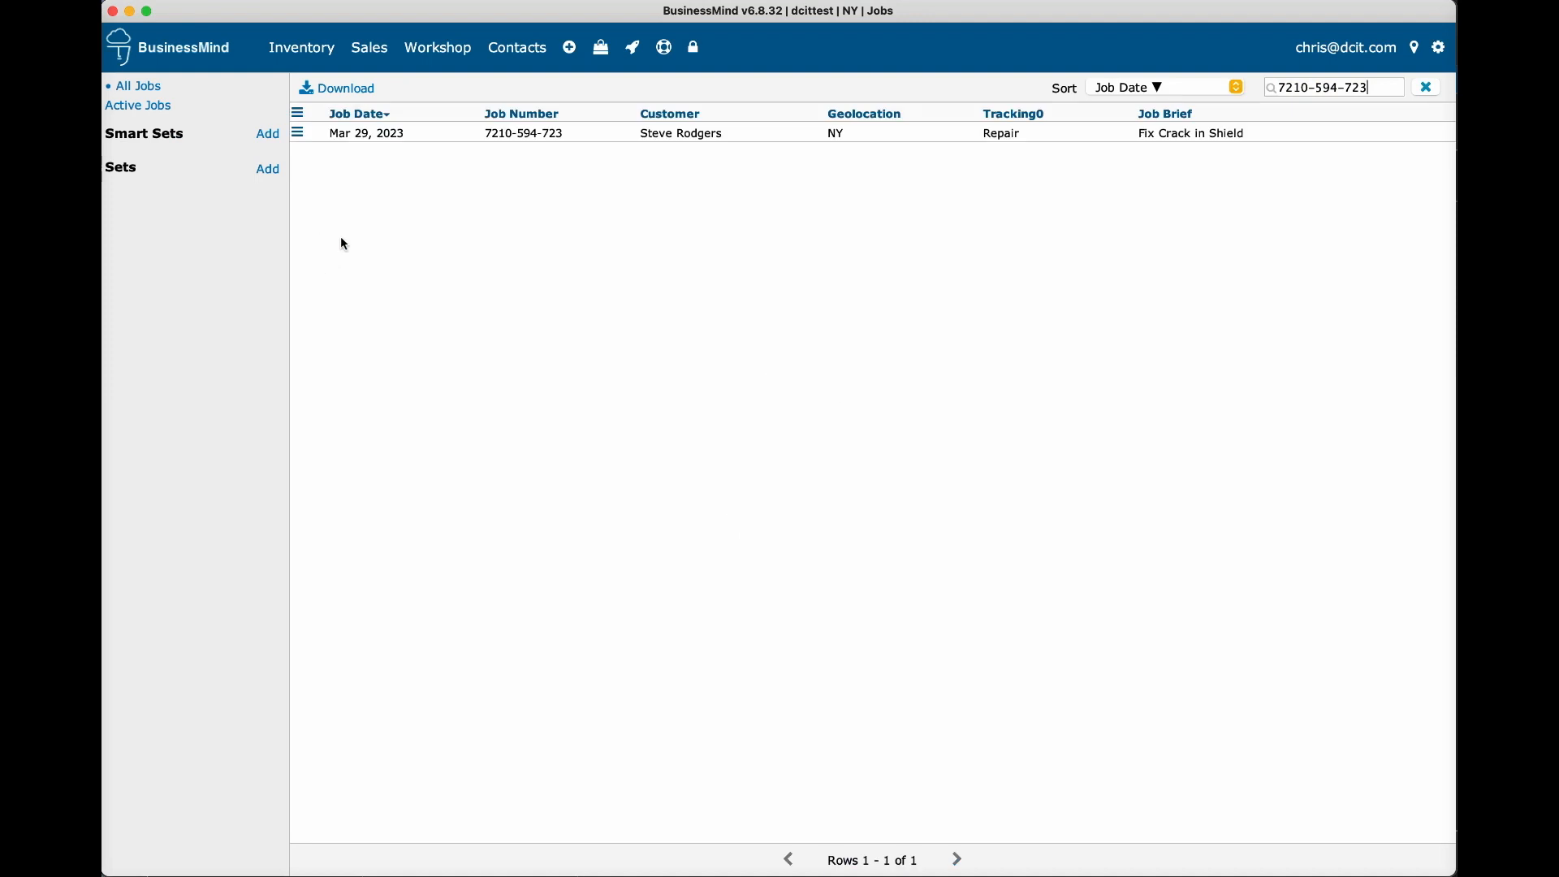
{"action": "double_click", "coordinate": [579, 136]}
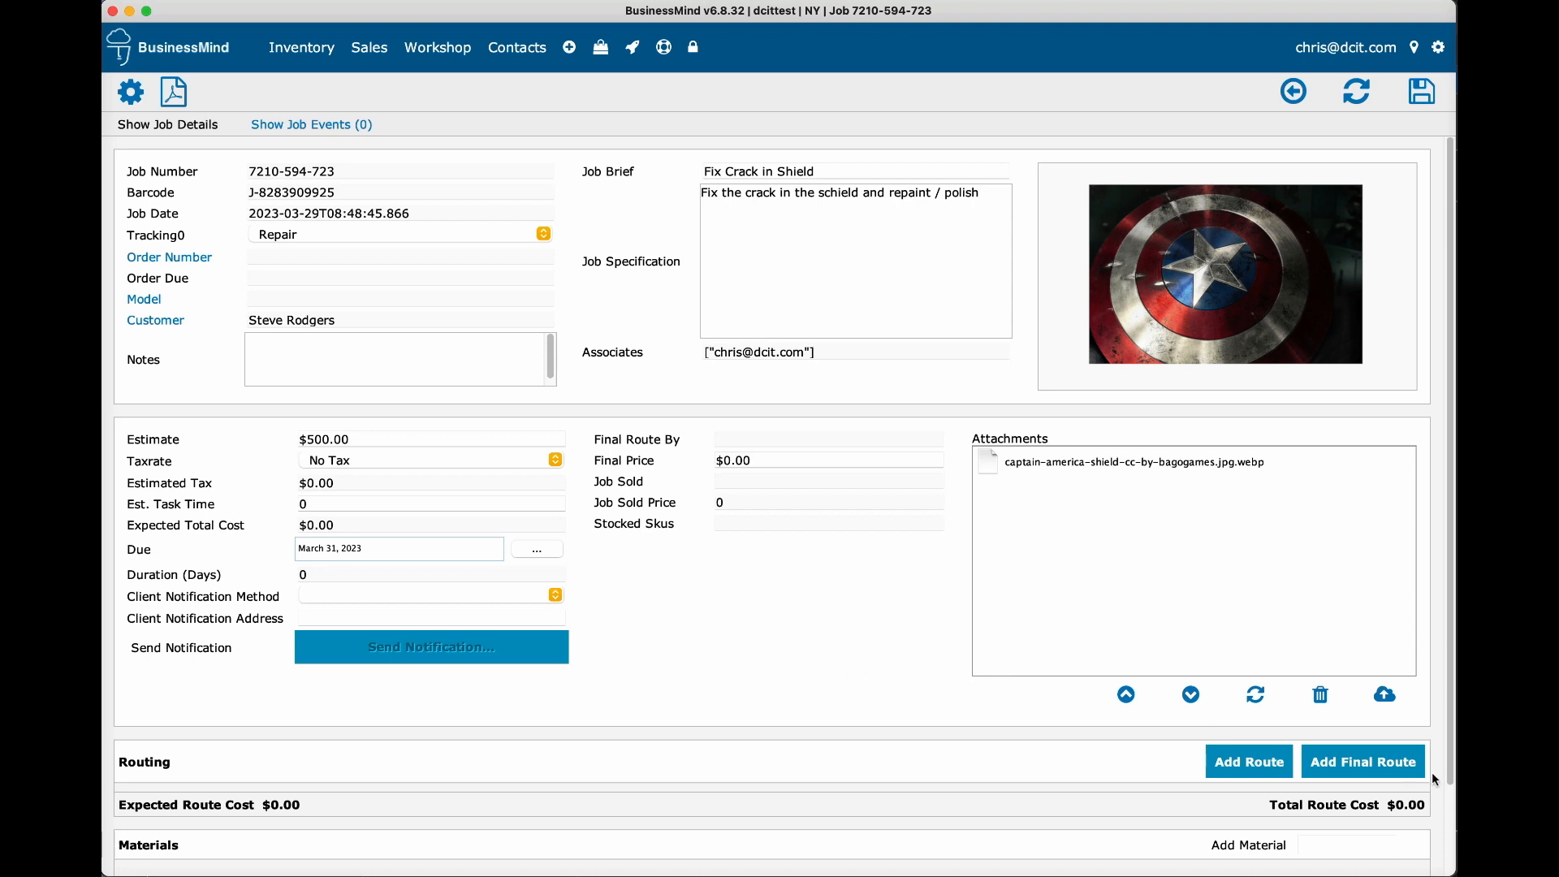
- Add a concluded final route with a work note that the customer was called and is on the way, and save the job
{"action": "left_click", "coordinate": [1361, 770]}
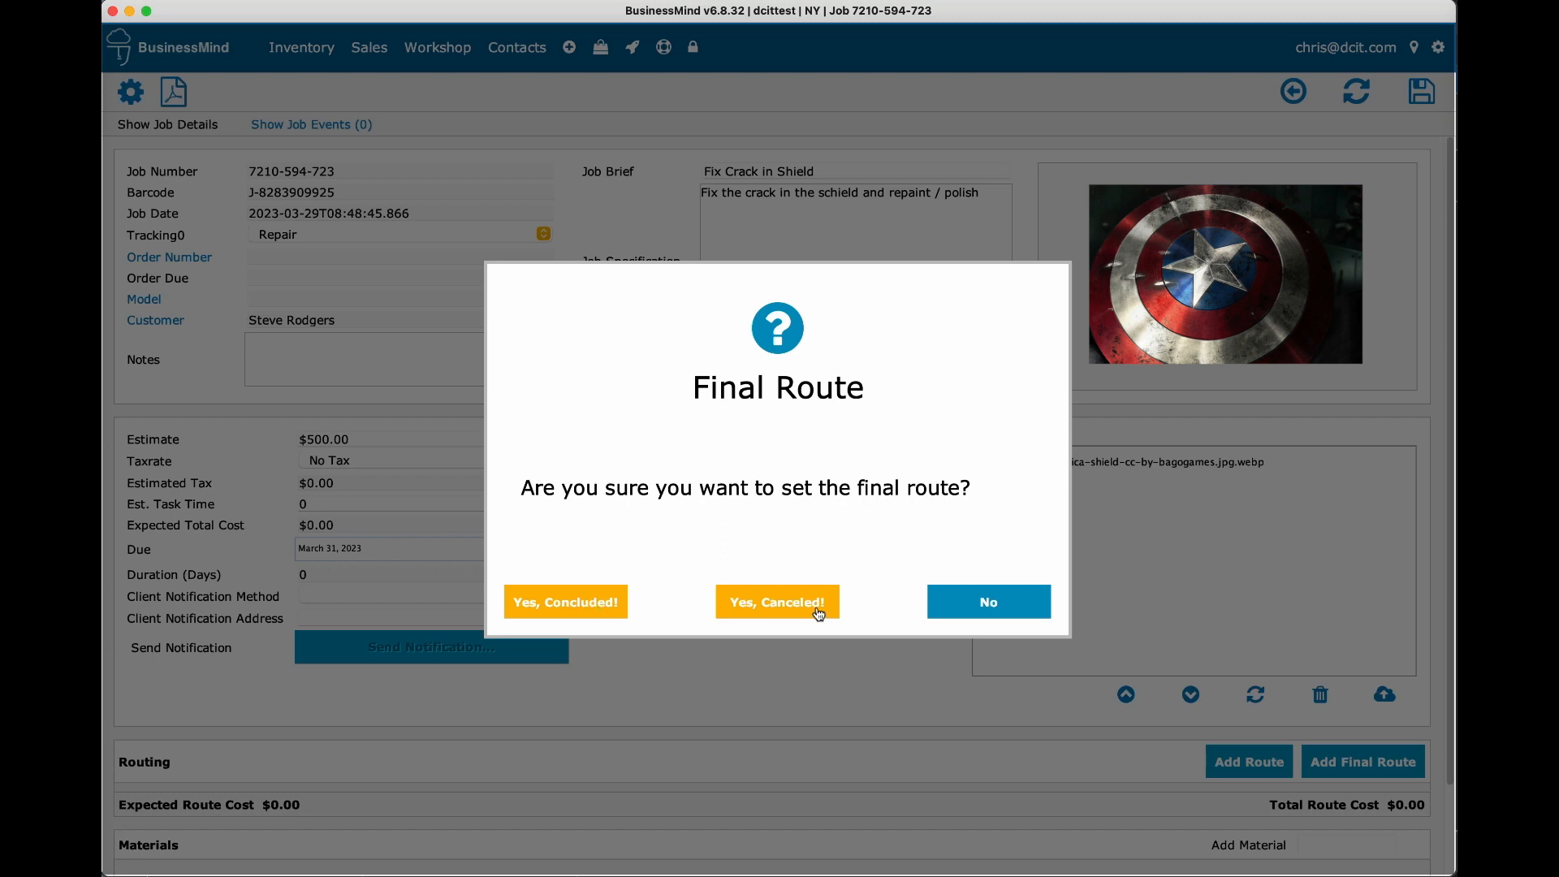
{"action": "left_click", "coordinate": [596, 603]}
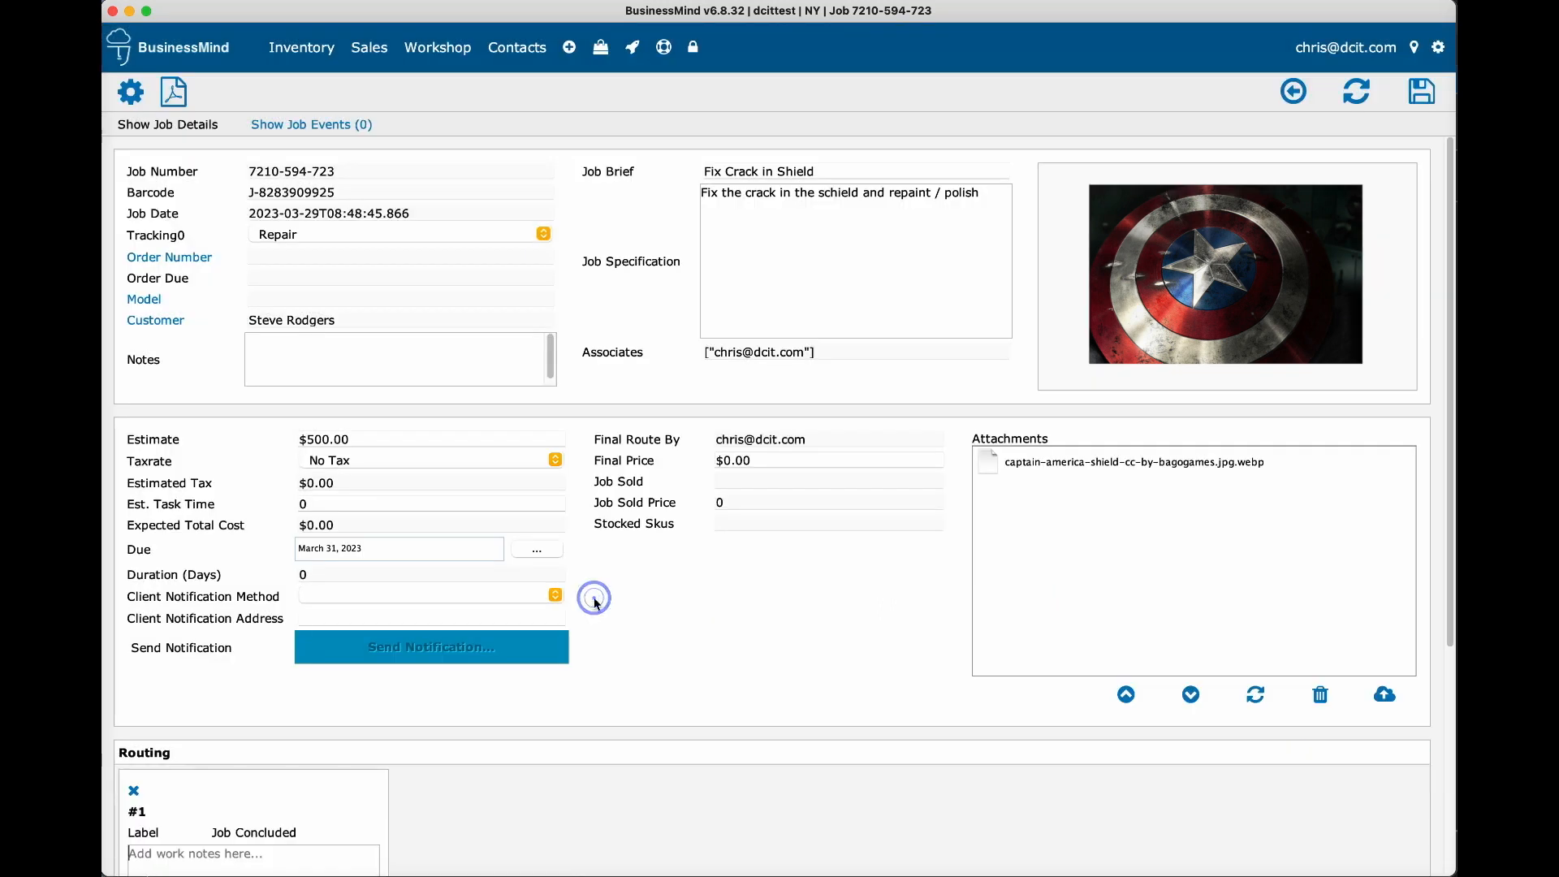
{"action": "scroll", "coordinate": [593, 597], "scroll_direction": "down", "scroll_amount": 3}
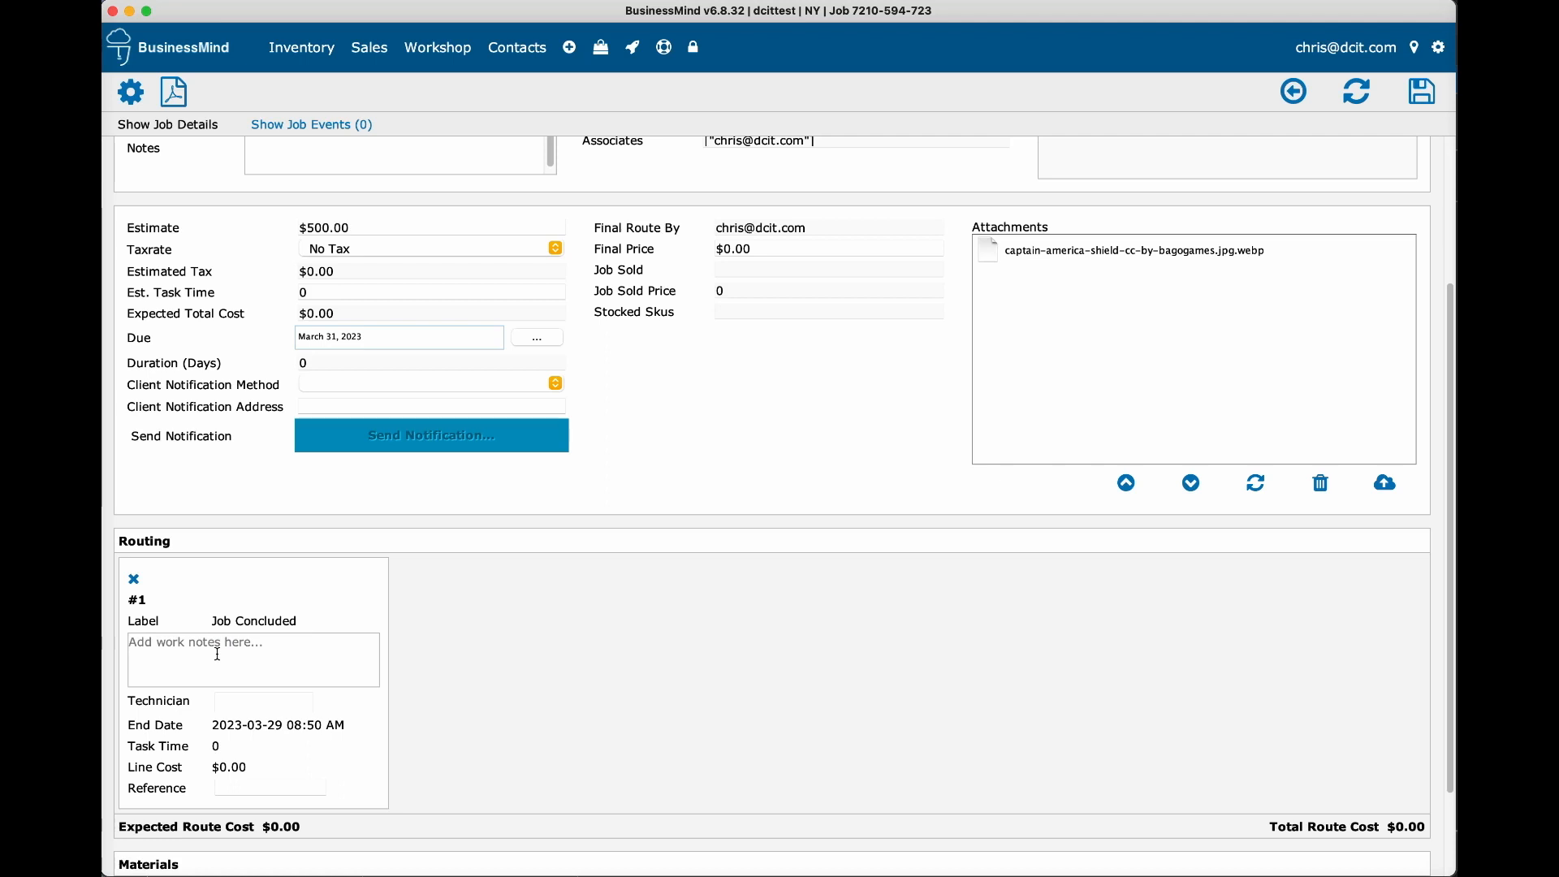
{"action": "type", "text": "Called Steve and he is on his way"}
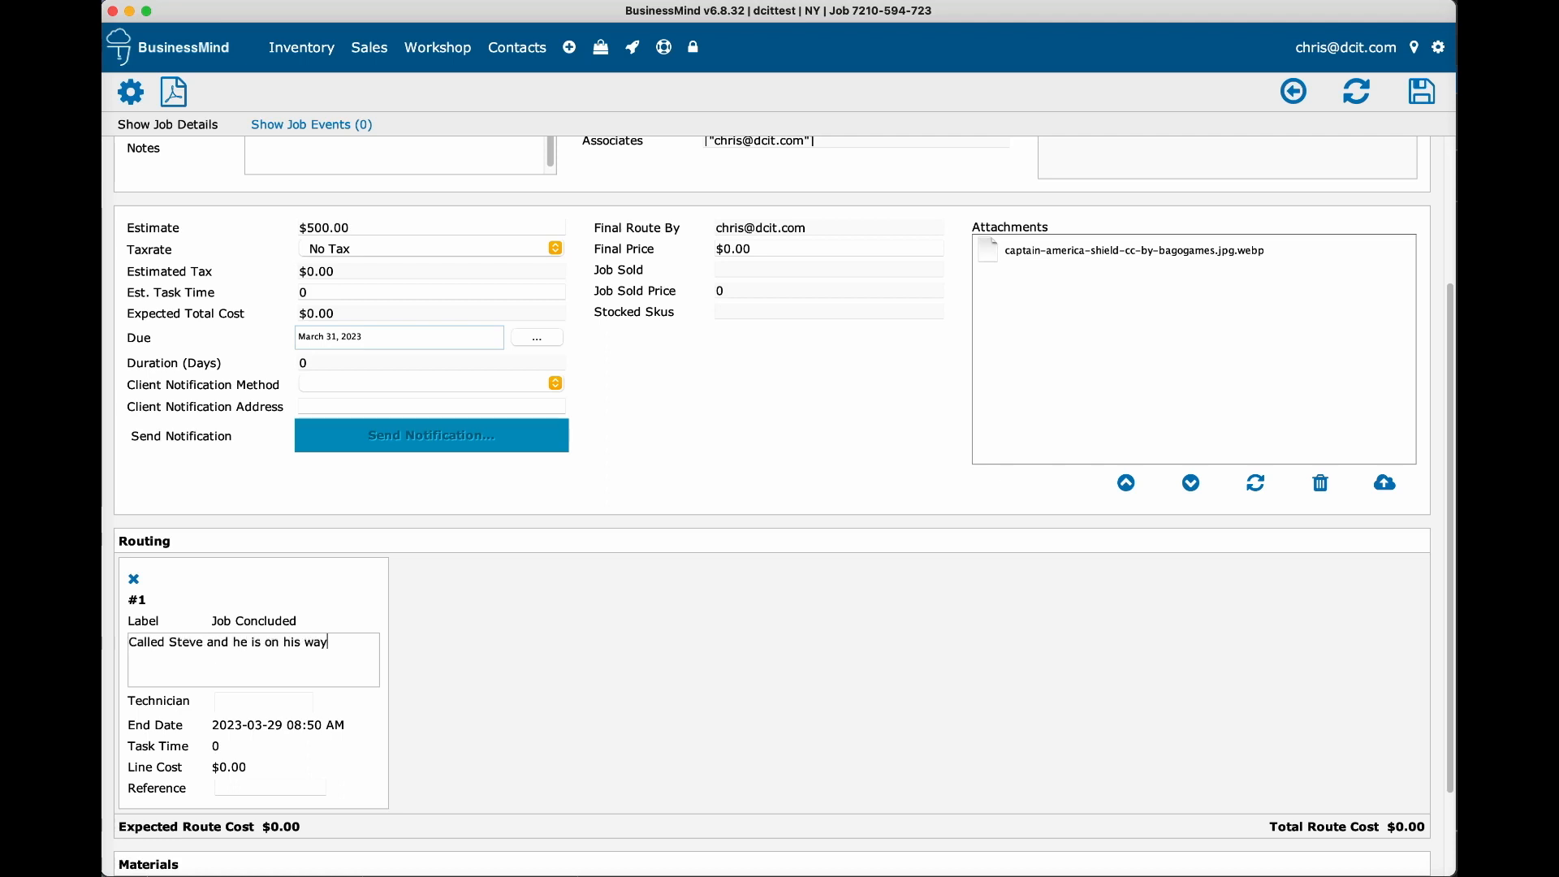
{"action": "left_click", "coordinate": [1430, 97]}
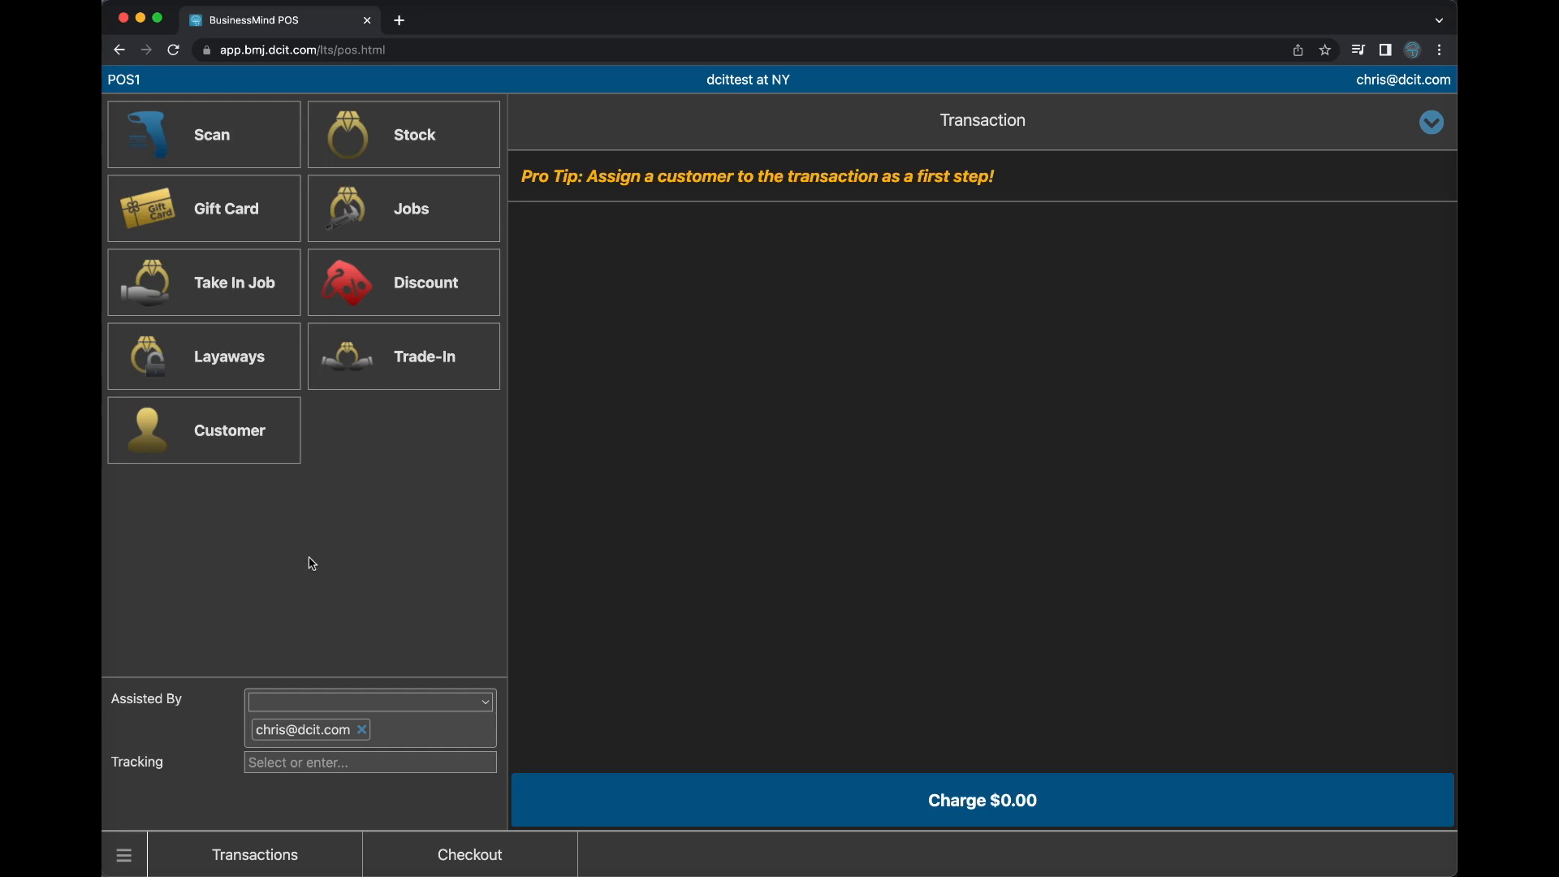
- Back in the BusinessMind web POS, find the same customer by last name and assign them to a new transaction
{"action": "left_click", "coordinate": [189, 420]}
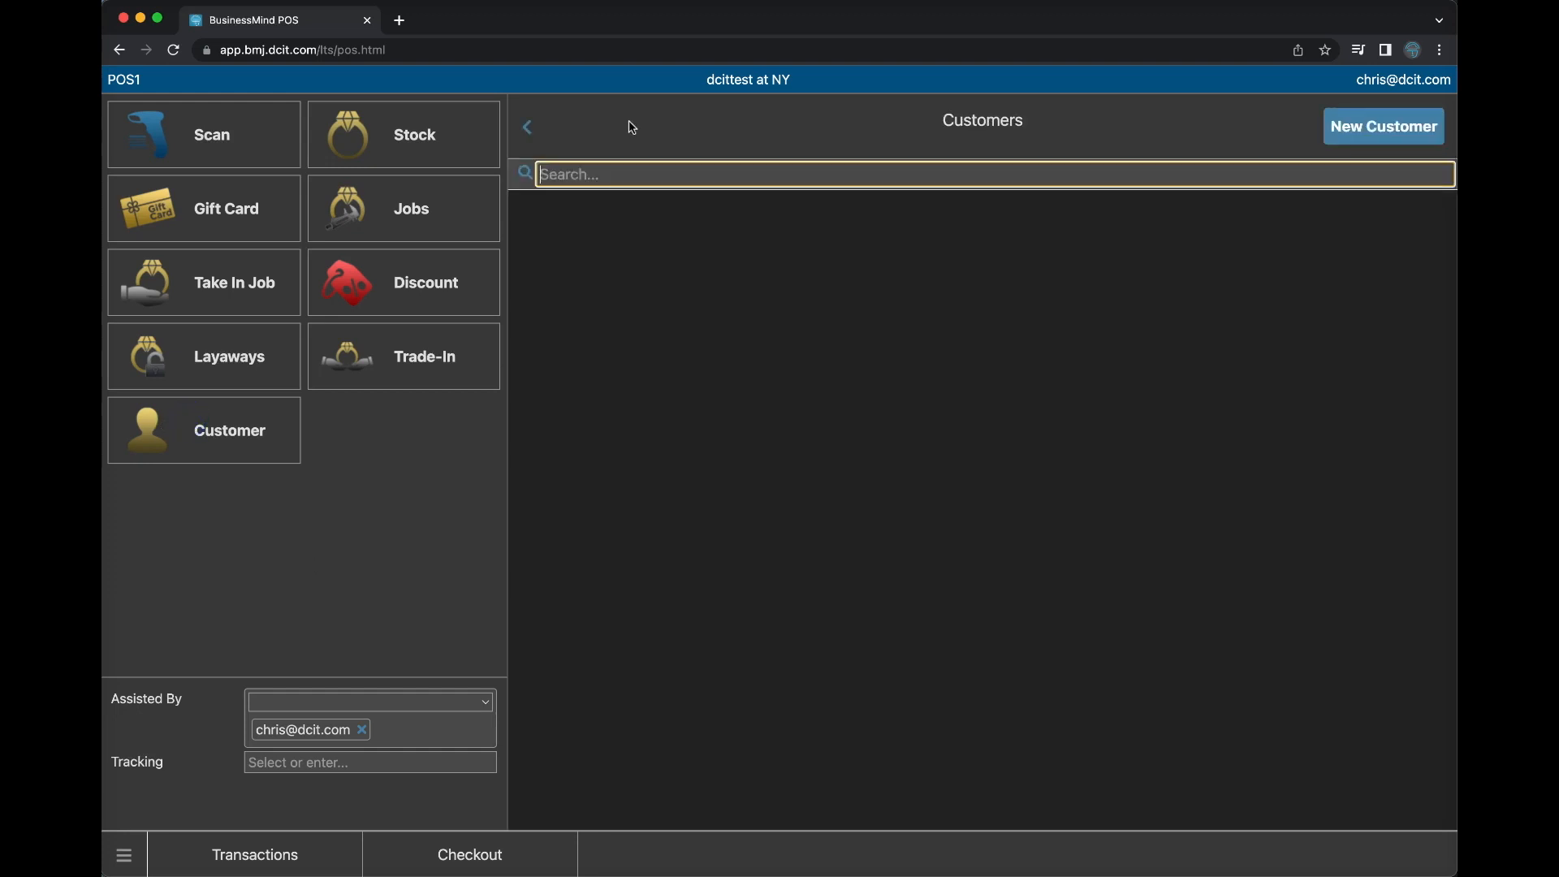
{"action": "type", "text": "rodger"}
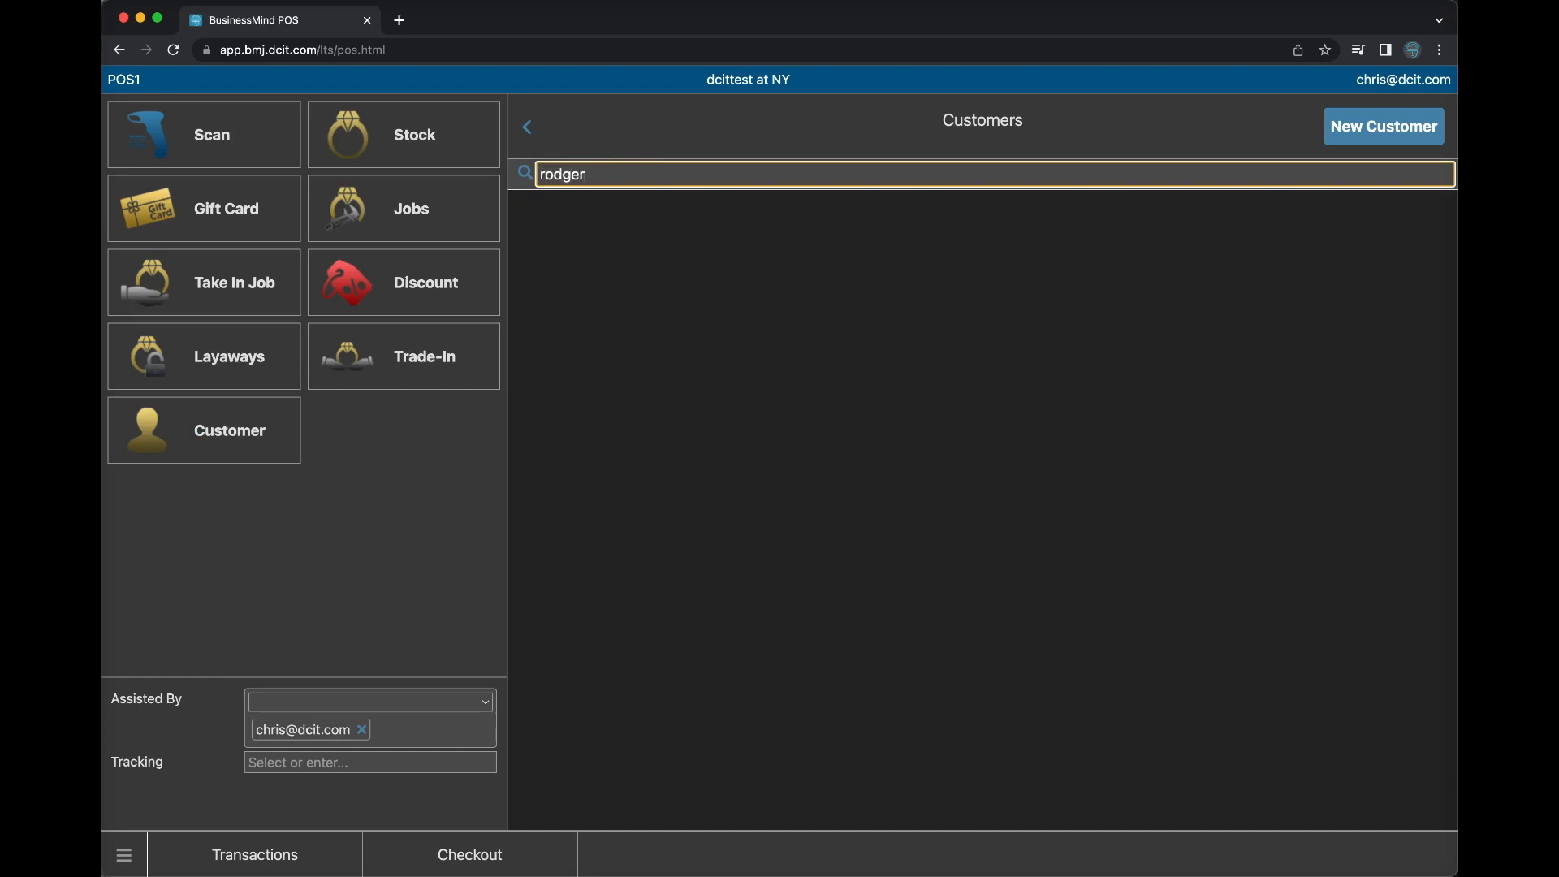
{"action": "left_click", "coordinate": [839, 255]}
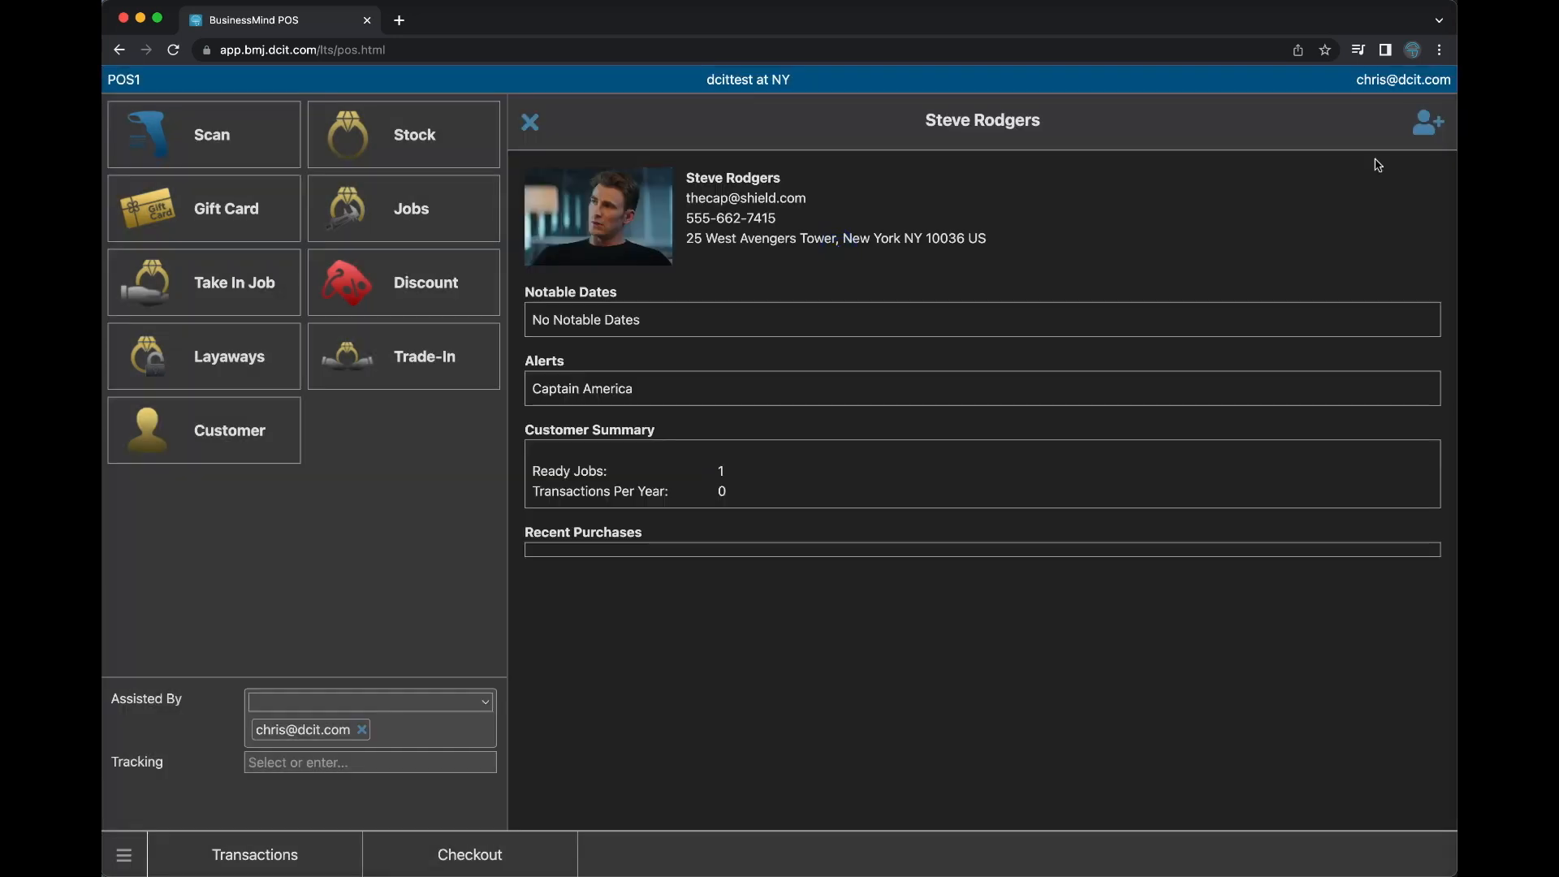
{"action": "left_click", "coordinate": [1427, 123]}
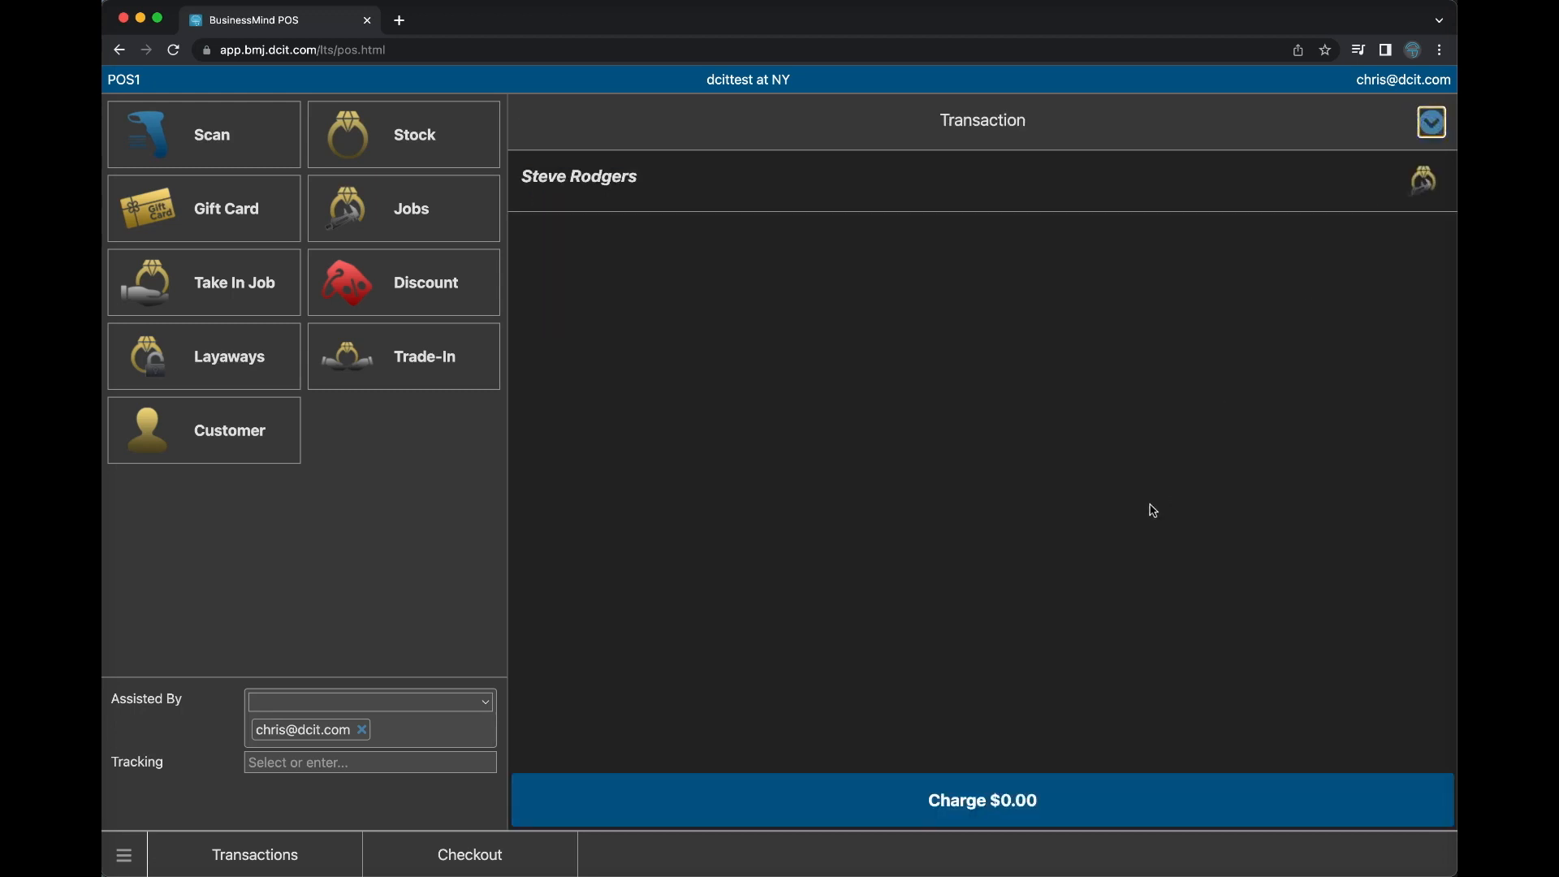
- Open the customer's ready job "Fix Crack in Shield" from the transaction and check its available prepayments
{"action": "left_click", "coordinate": [1427, 182]}
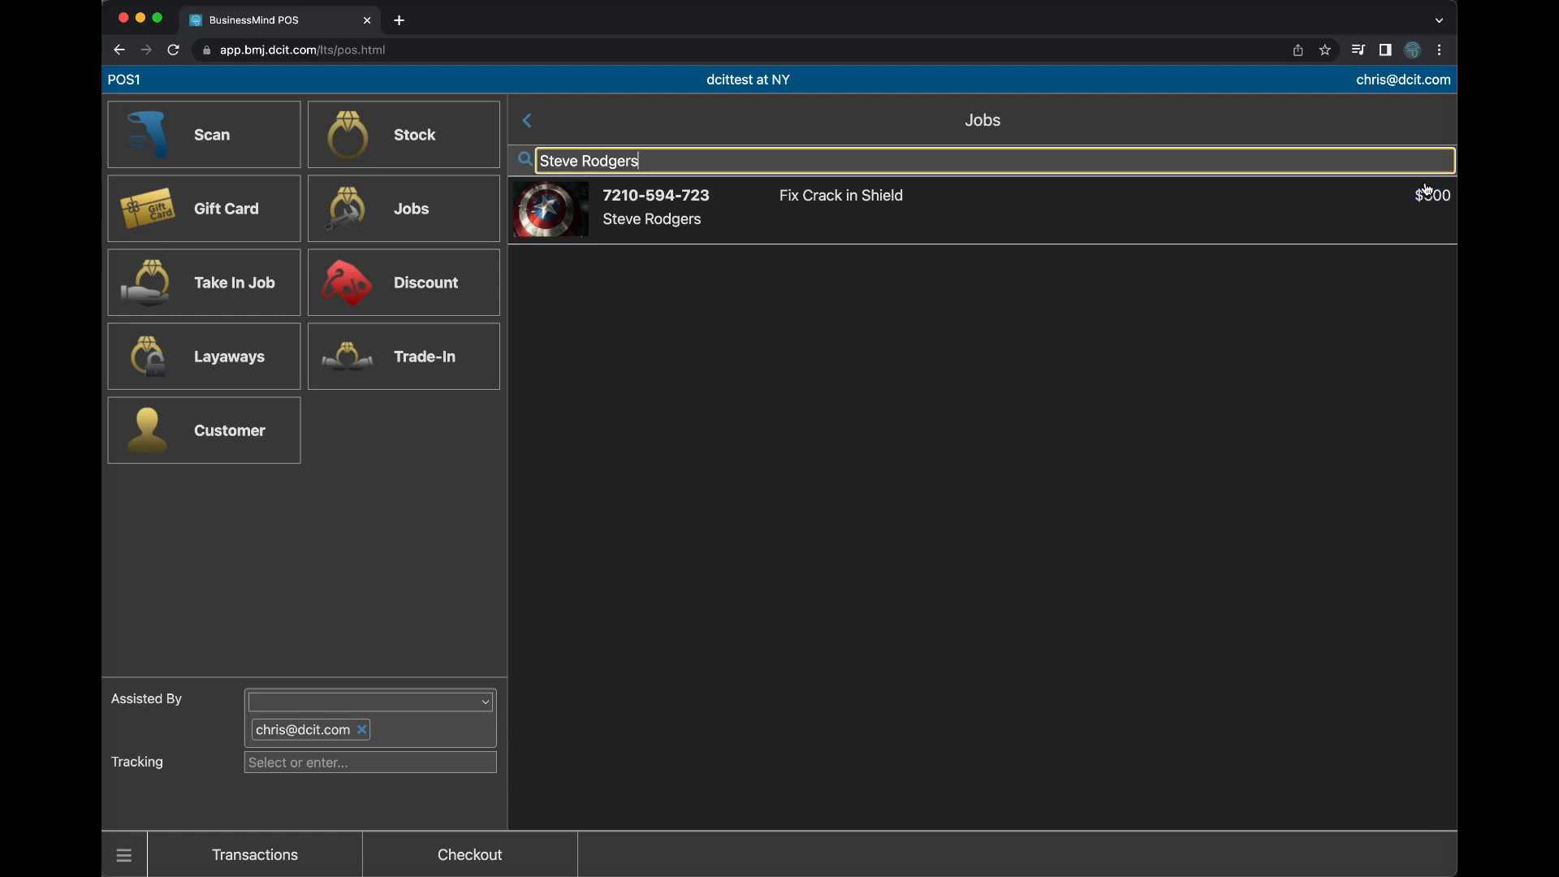
{"action": "left_click", "coordinate": [904, 214]}
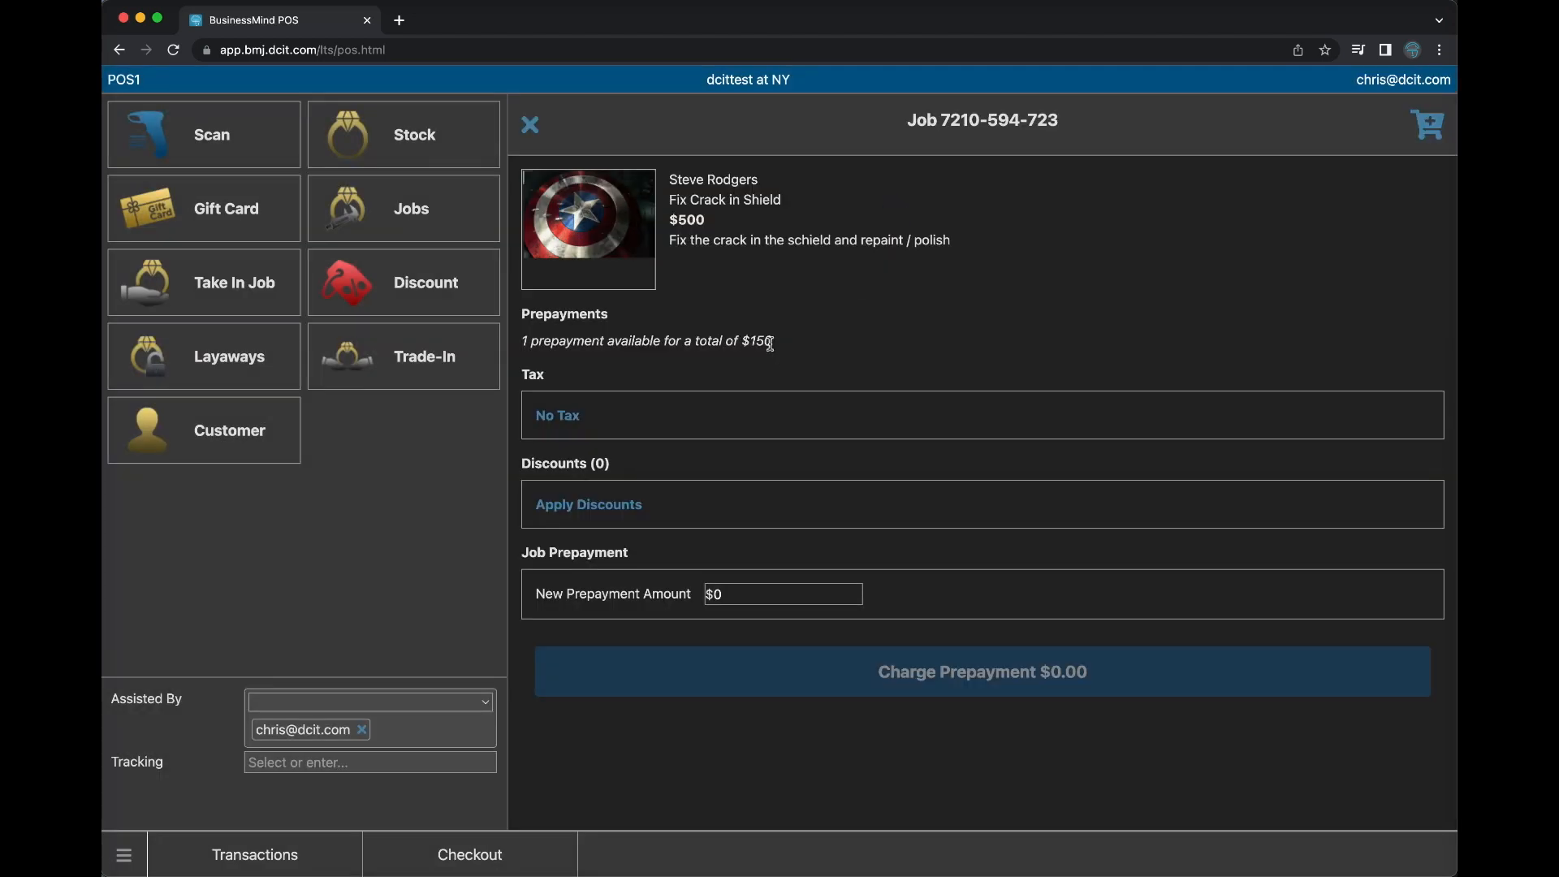
{"action": "left_click_drag", "start_coordinate": [772, 340], "coordinate": [519, 341]}
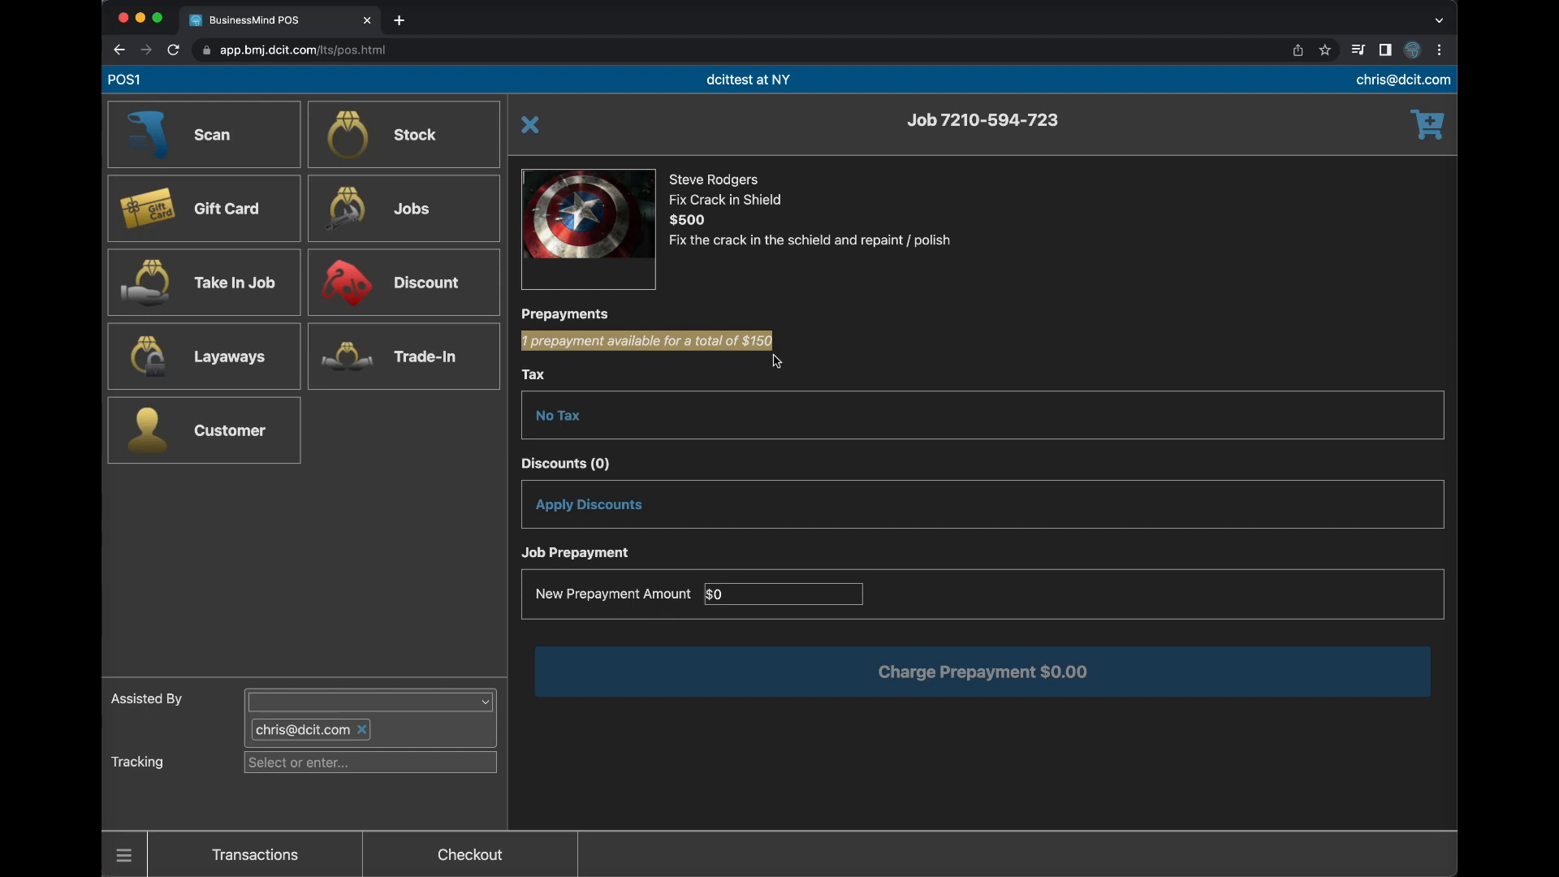
- Add the "Fix Crack in Shield" job to the transaction without a new prepayment
{"action": "left_click", "coordinate": [874, 330]}
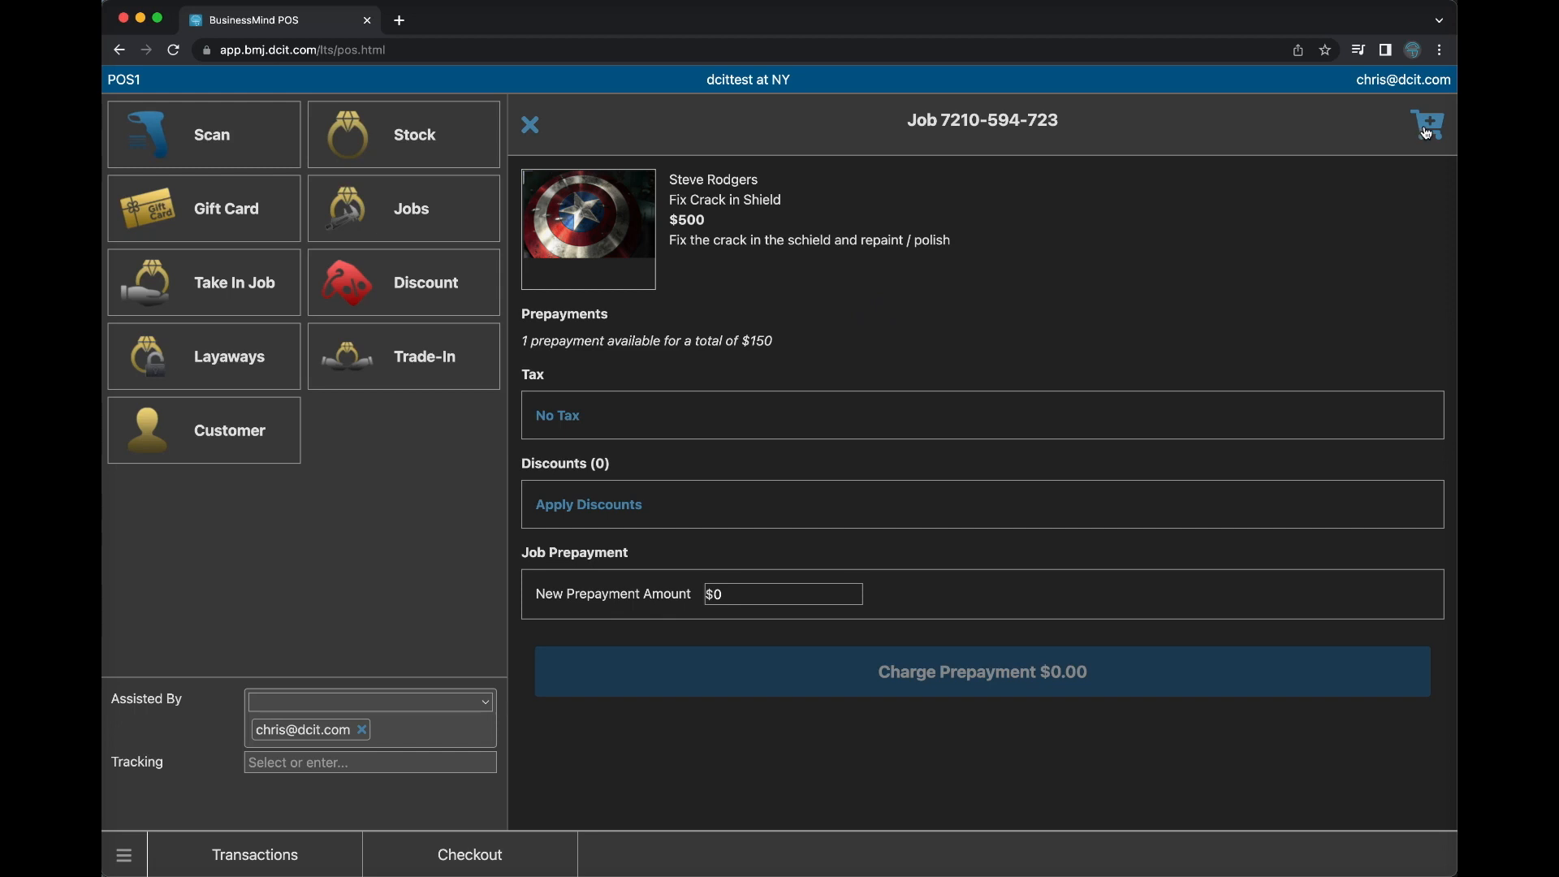
{"action": "left_click", "coordinate": [1427, 129]}
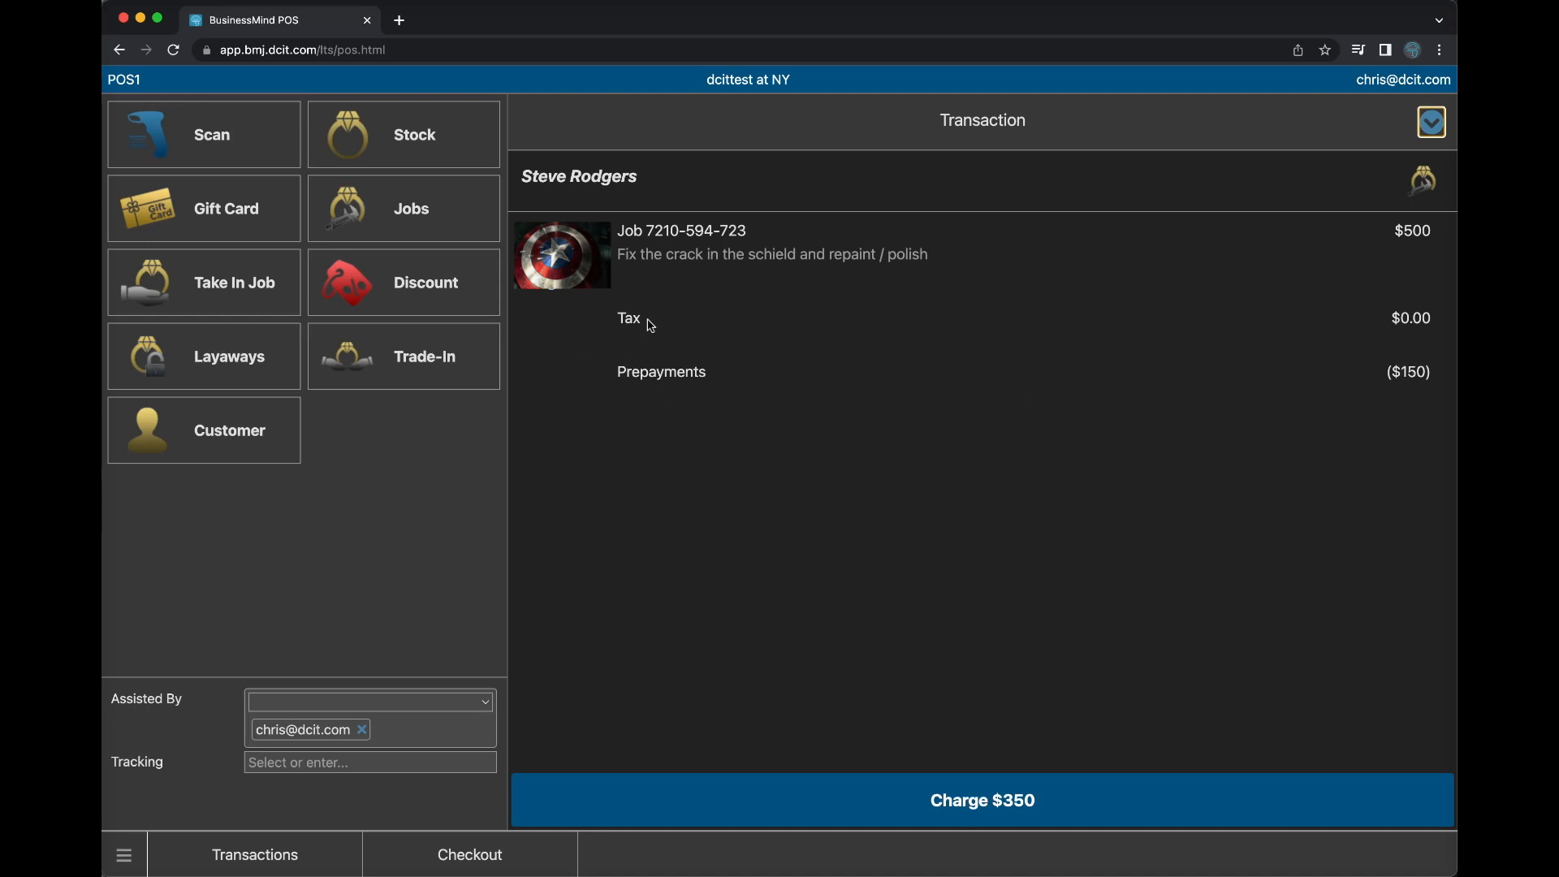
- Open the shield repair line in the transaction, review the tax choices without changing them, and save the line
{"action": "left_click", "coordinate": [671, 252]}
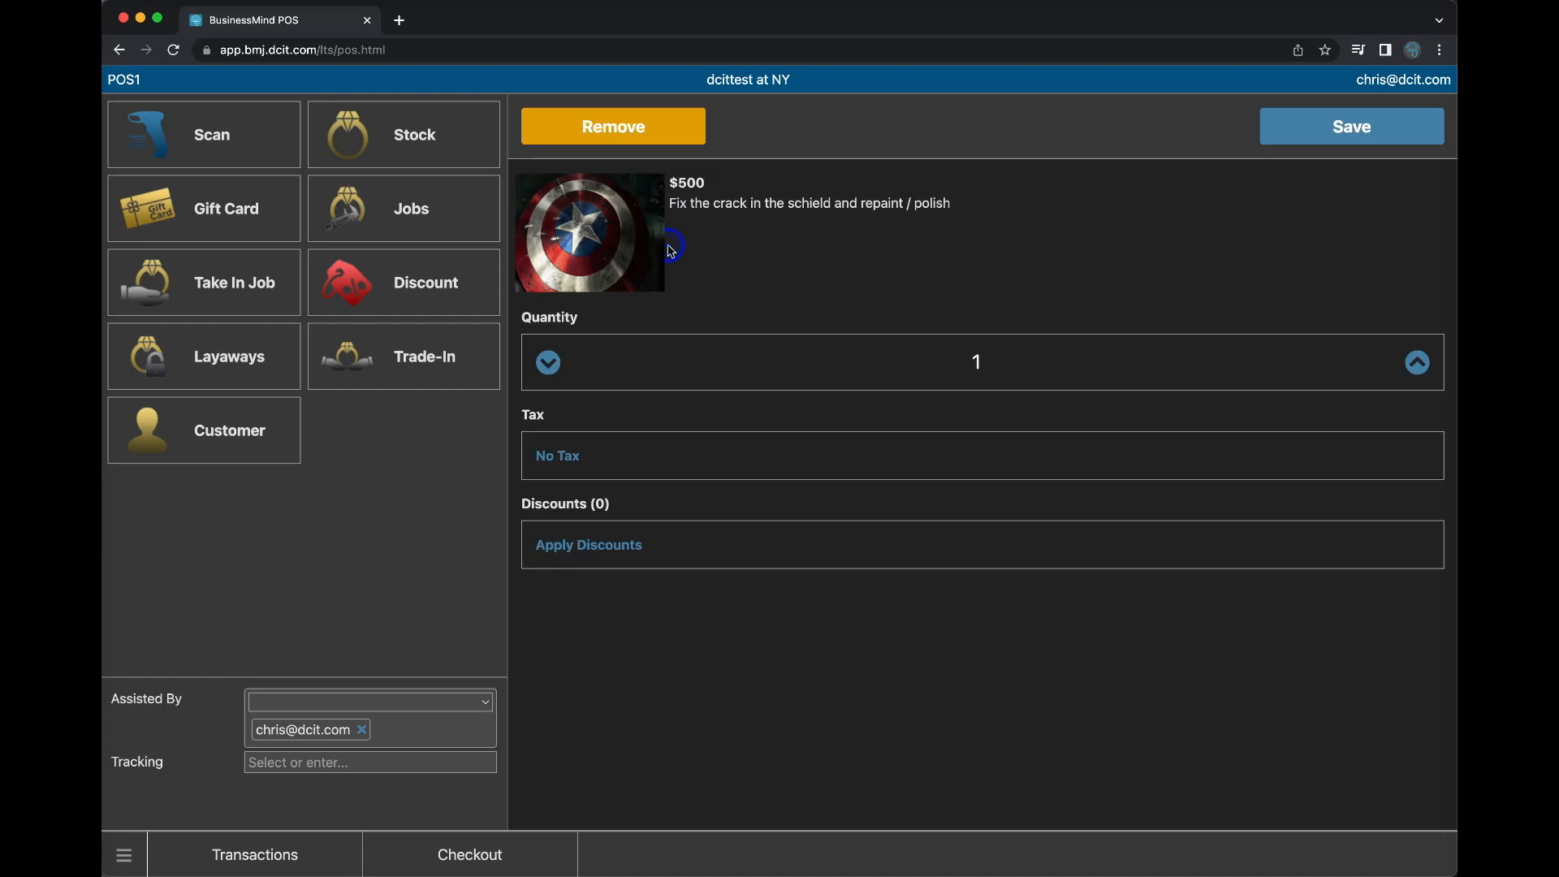
{"action": "left_click", "coordinate": [564, 455]}
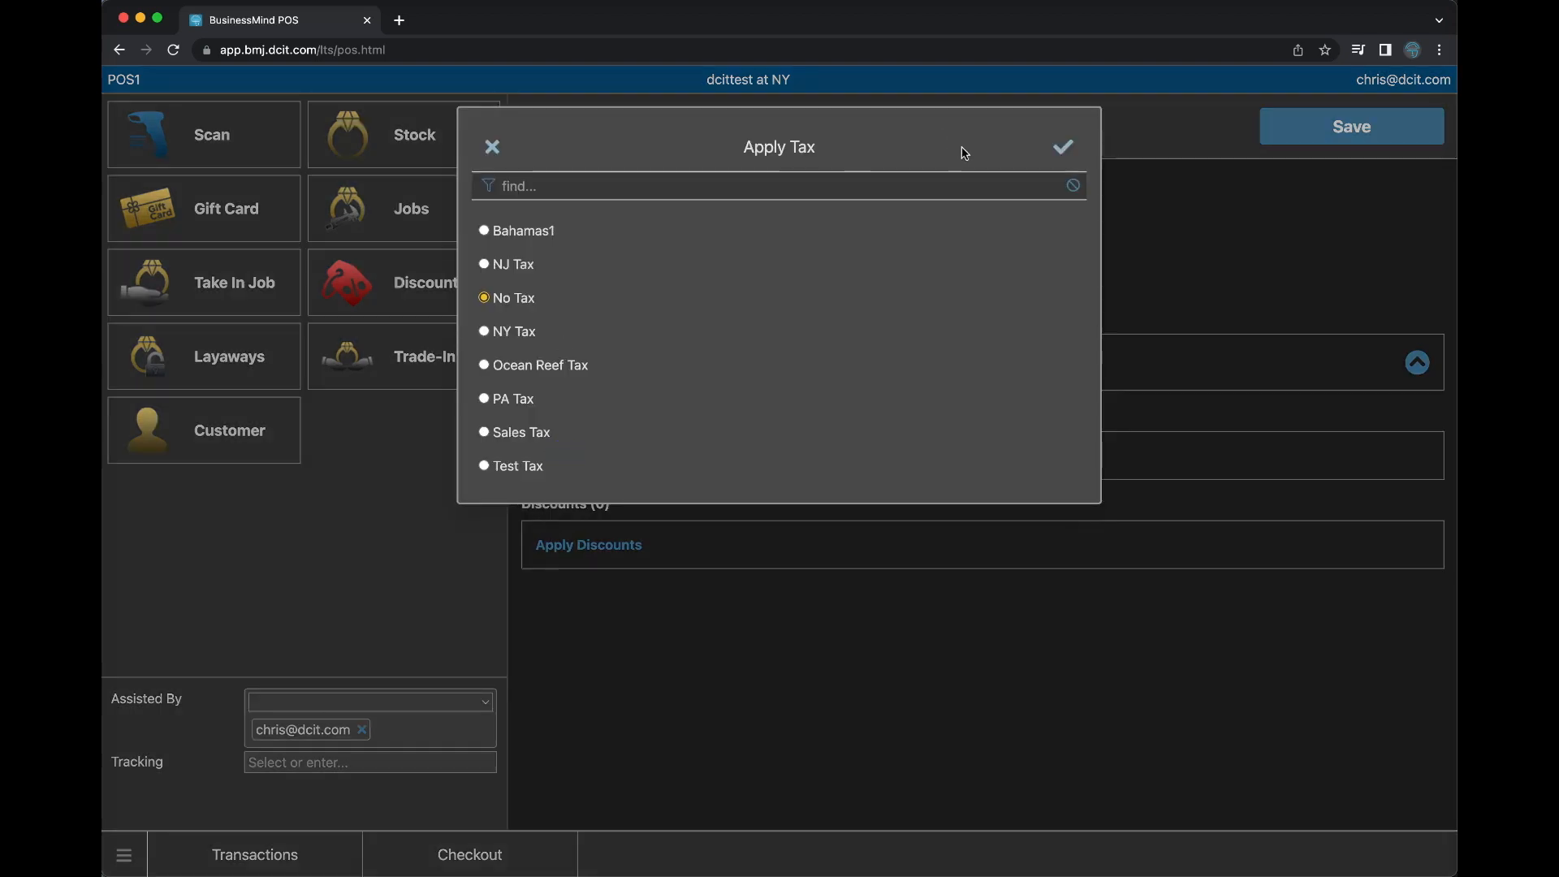
{"action": "left_click", "coordinate": [492, 146]}
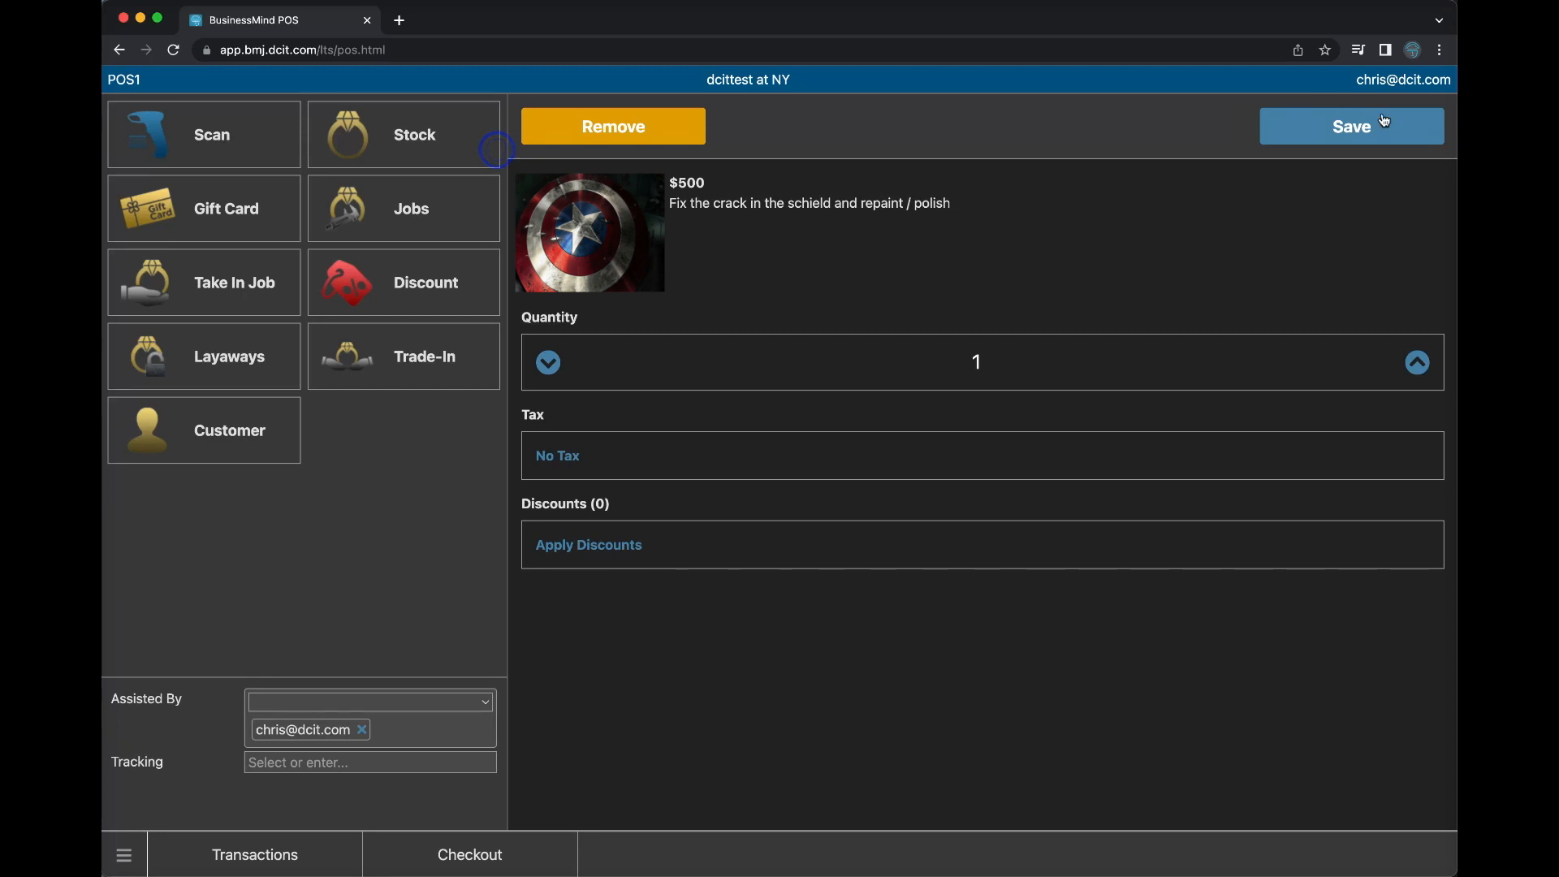
{"action": "left_click", "coordinate": [1414, 129]}
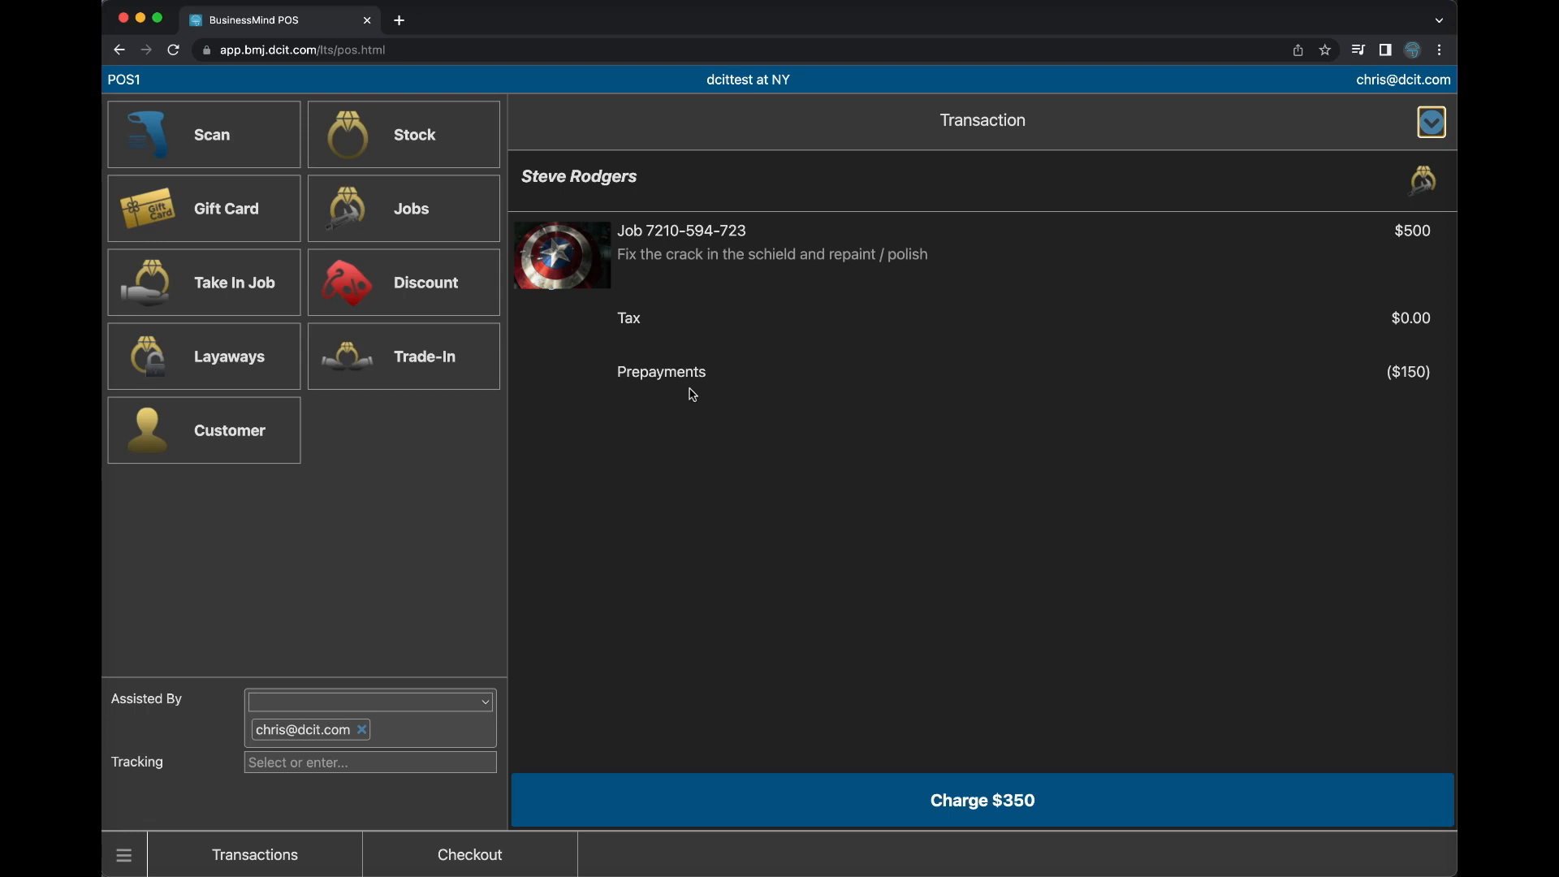
- Charge the $350 balance as a check payment, entering the check number as check information, and print the receipt
{"action": "left_click", "coordinate": [1077, 800]}
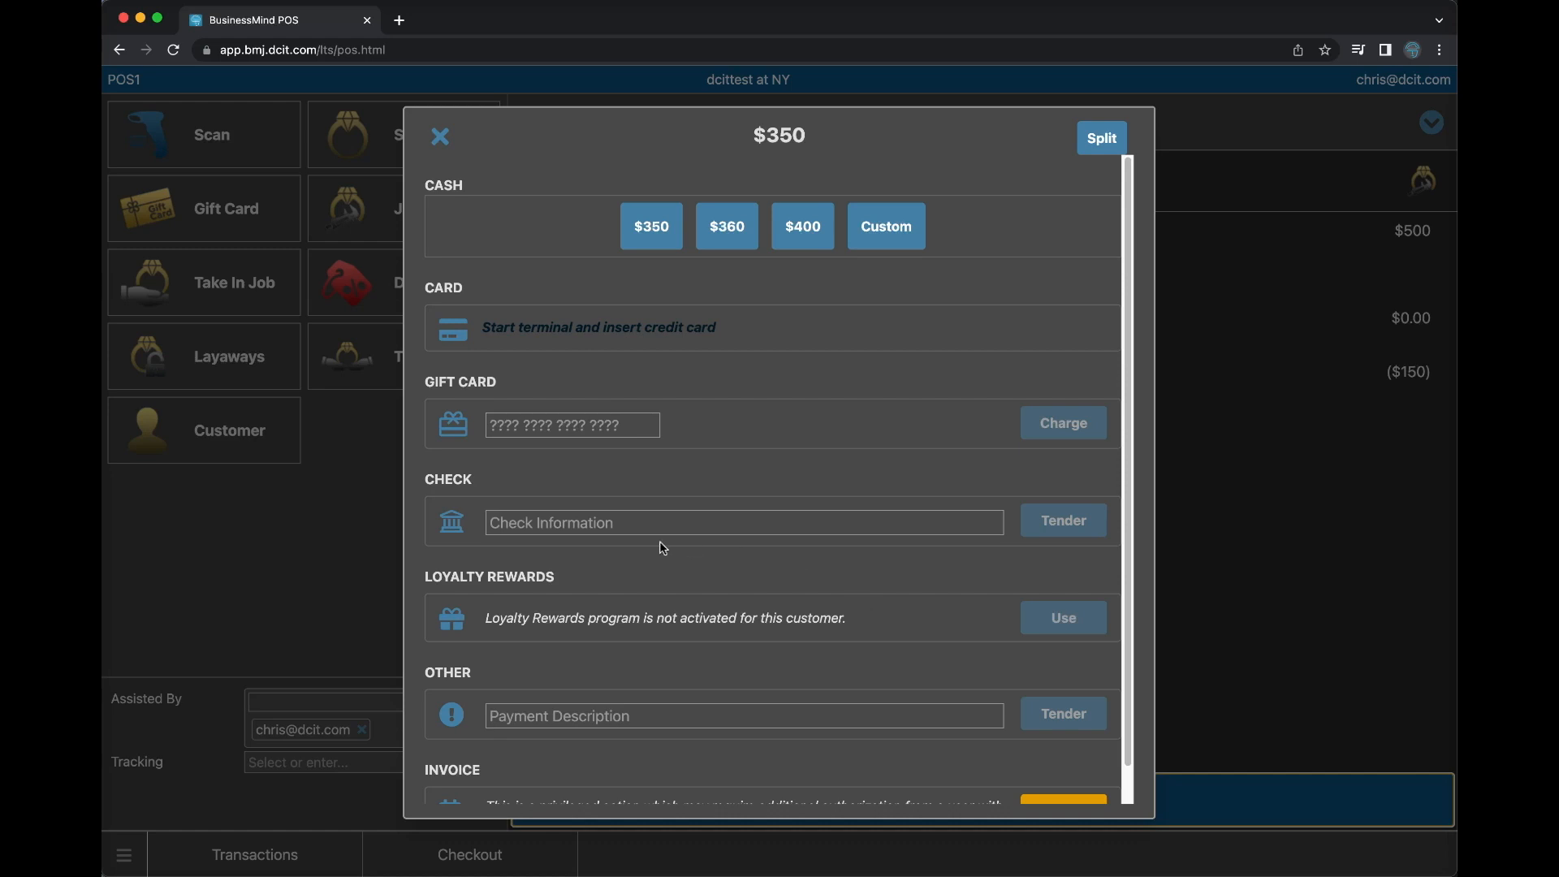
{"action": "left_click", "coordinate": [627, 522]}
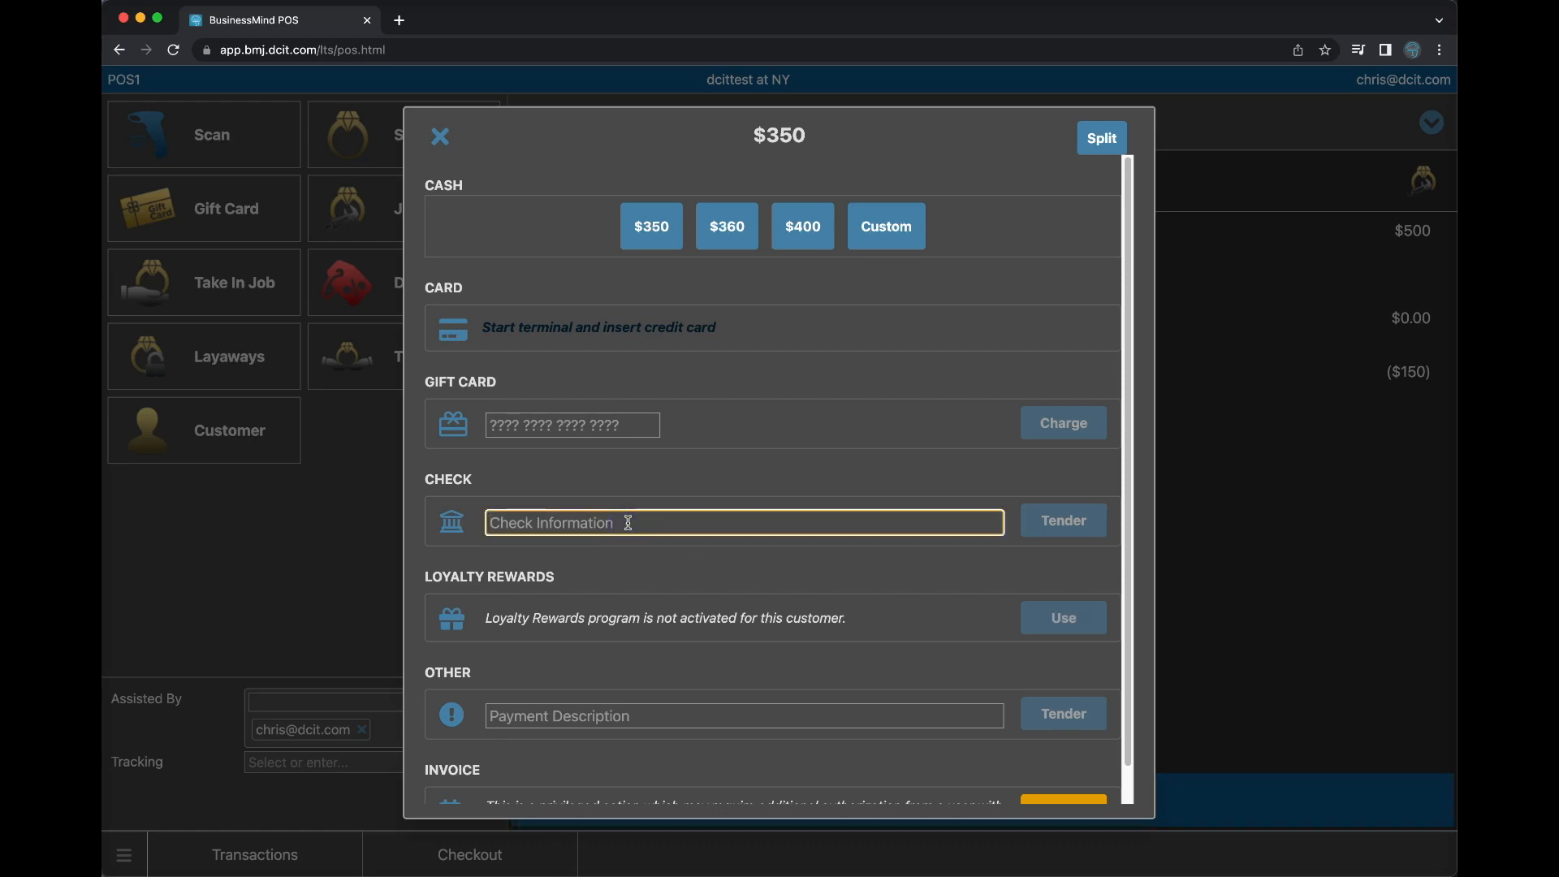
{"action": "type", "text": "1456"}
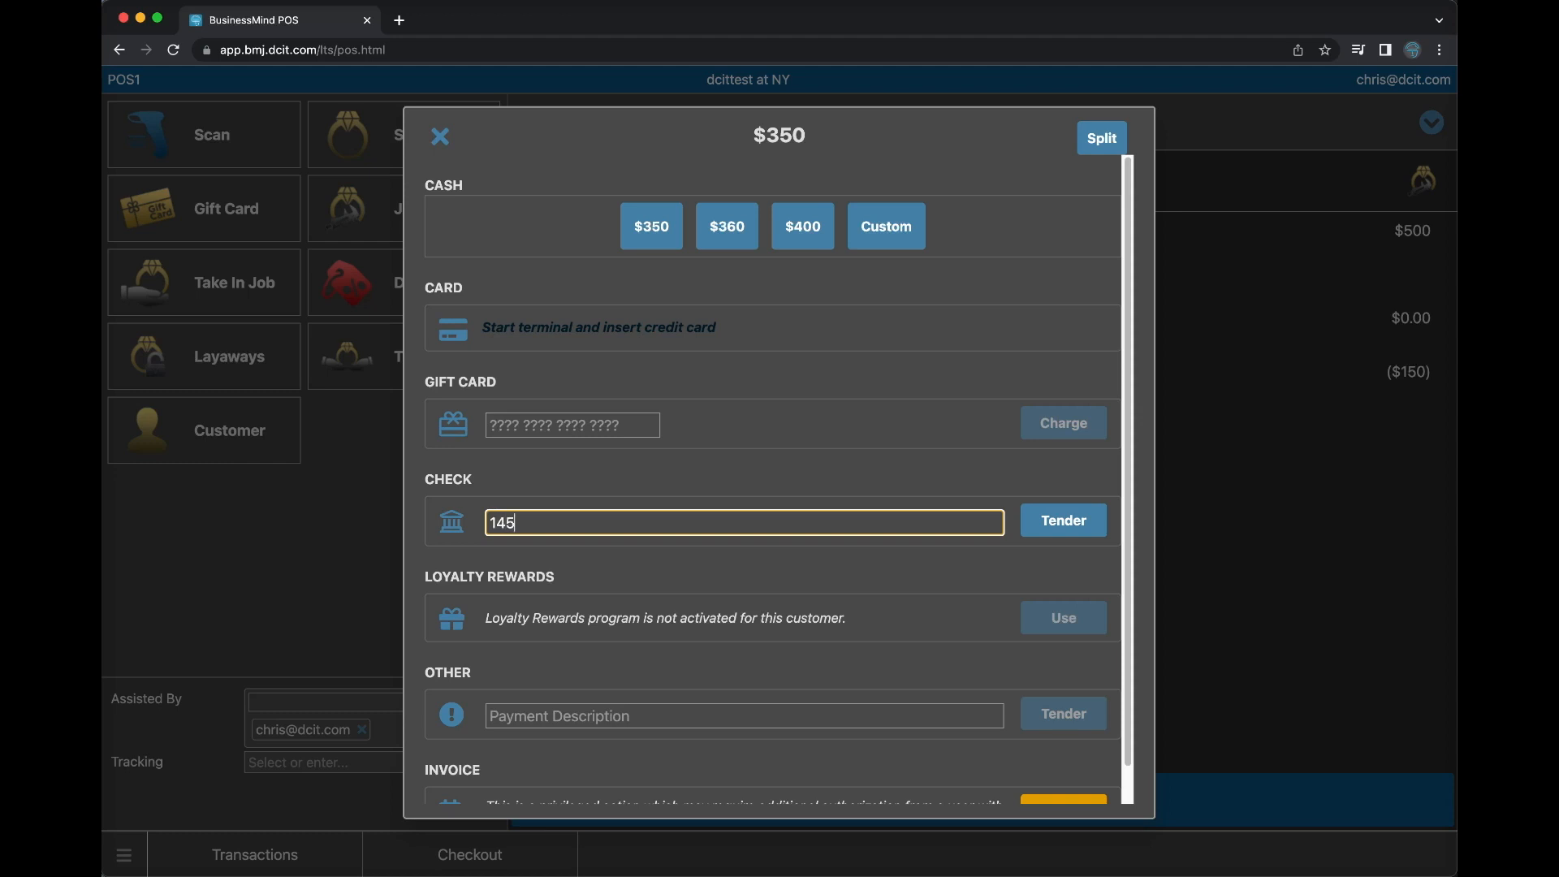
{"action": "type", "text": "2"}
{"action": "left_click", "coordinate": [1062, 520]}
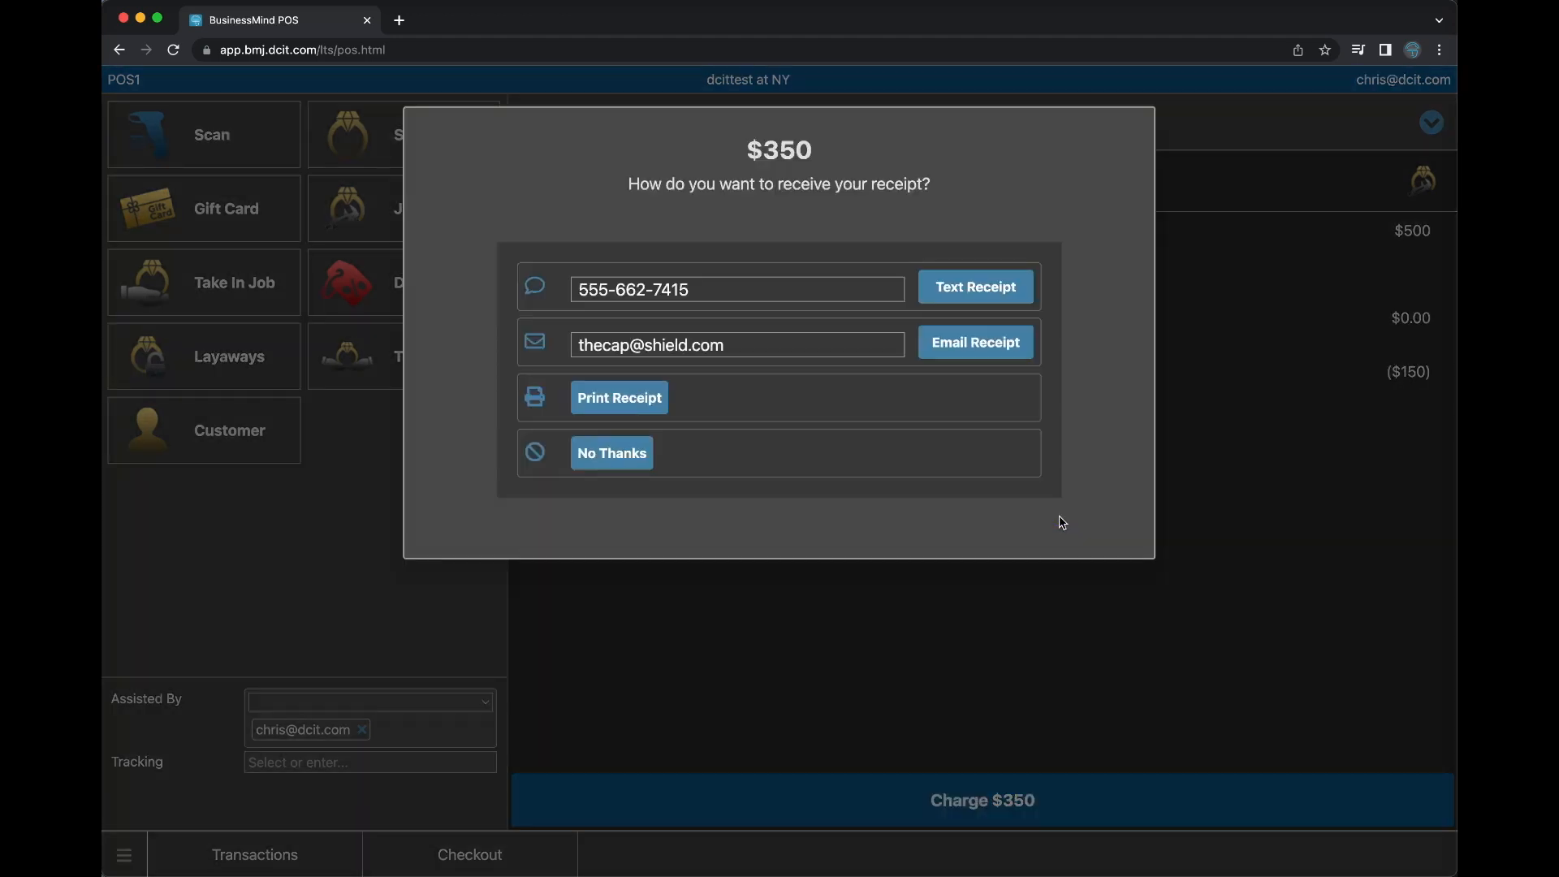
{"action": "left_click", "coordinate": [620, 397]}
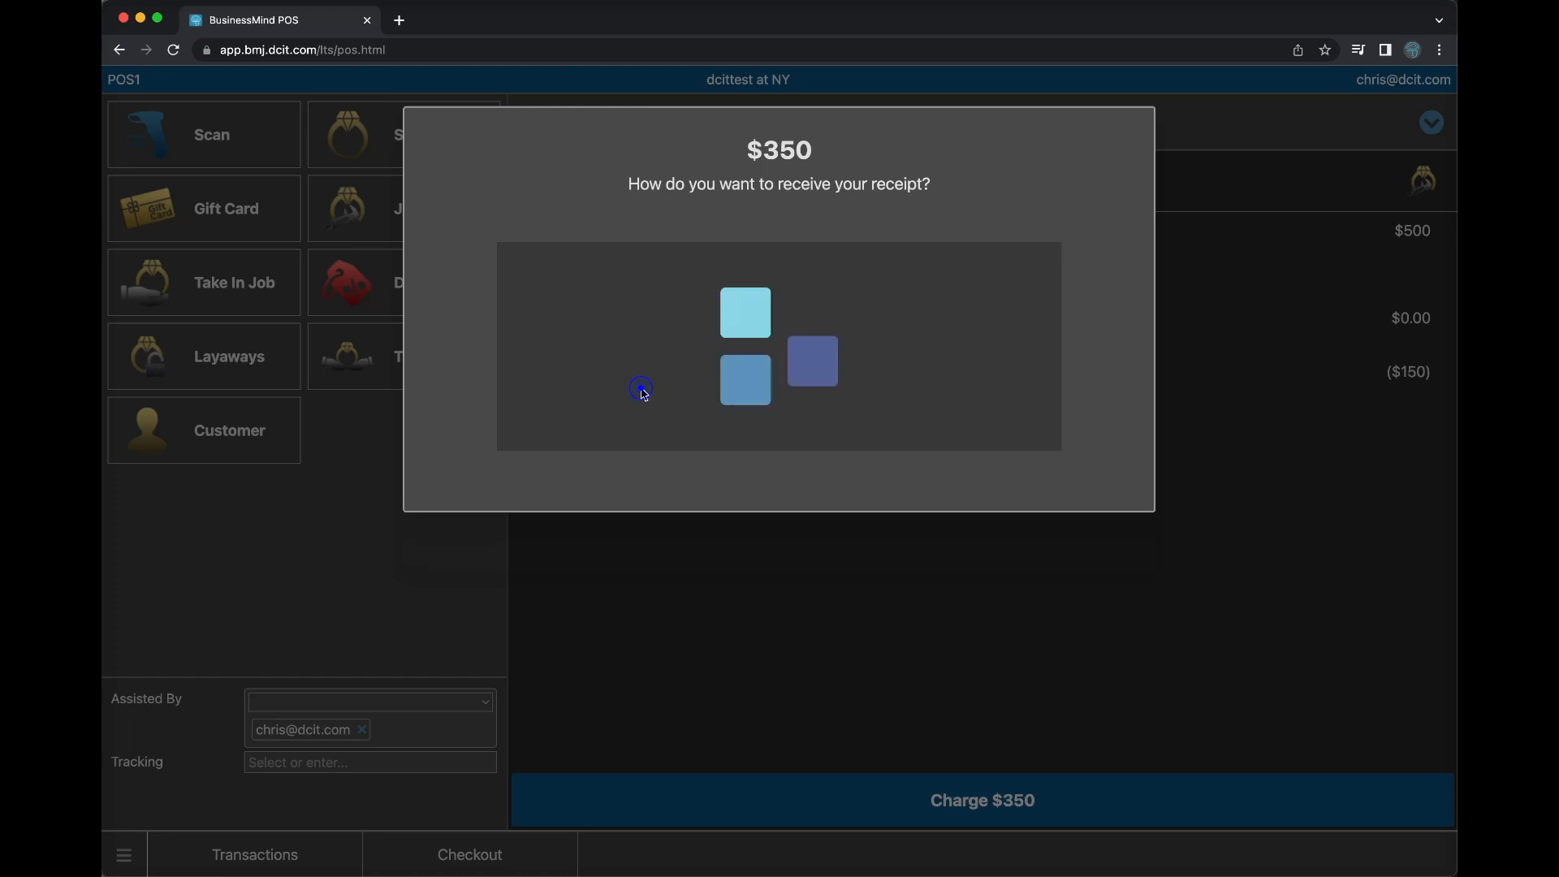